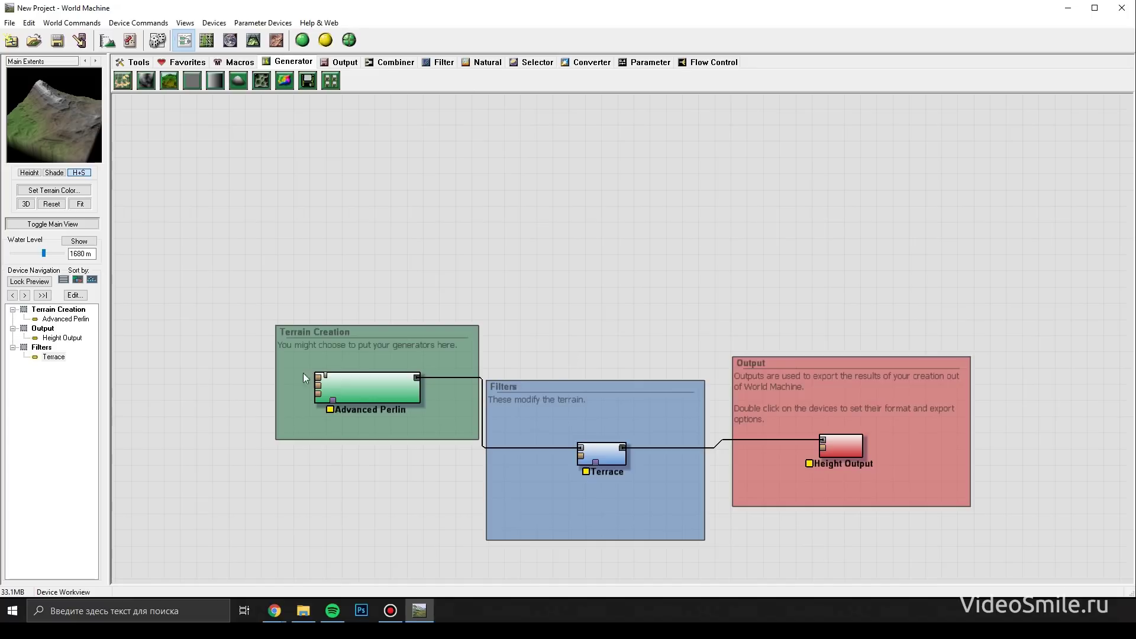
Step: Delete the Advanced Perlin, Terrace and Height Output devices from the workview
left_click_drag(176, 270, 980, 560)
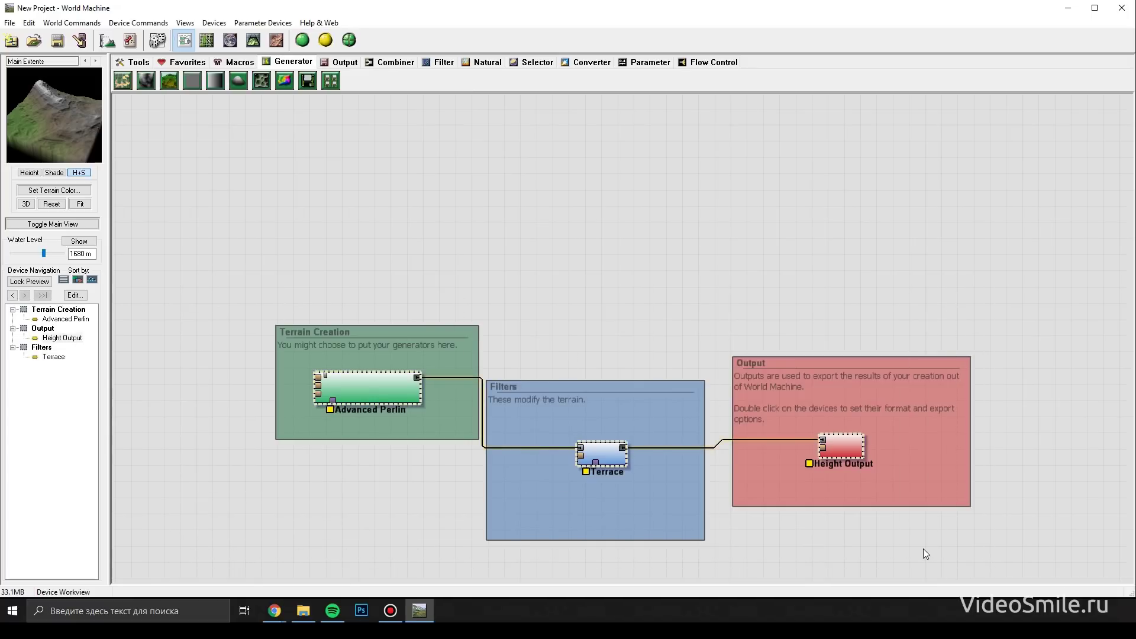
key("Delete")
left_click(612, 334)
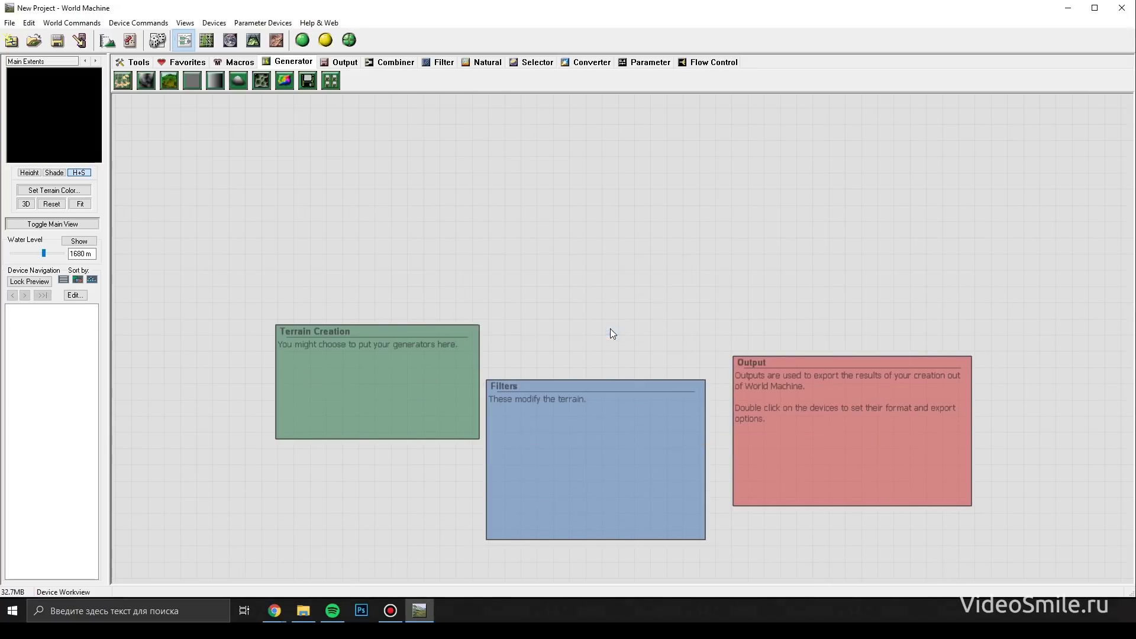
Step: Delete the empty Output, Filters and Terrain Creation group boxes
left_click(779, 412)
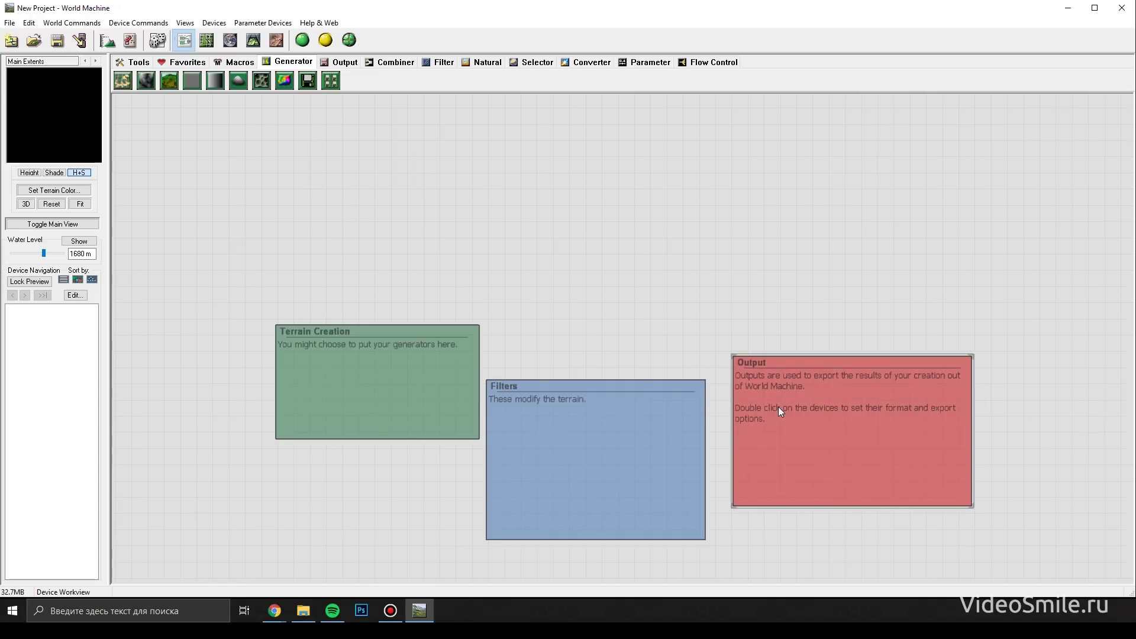
key("Delete")
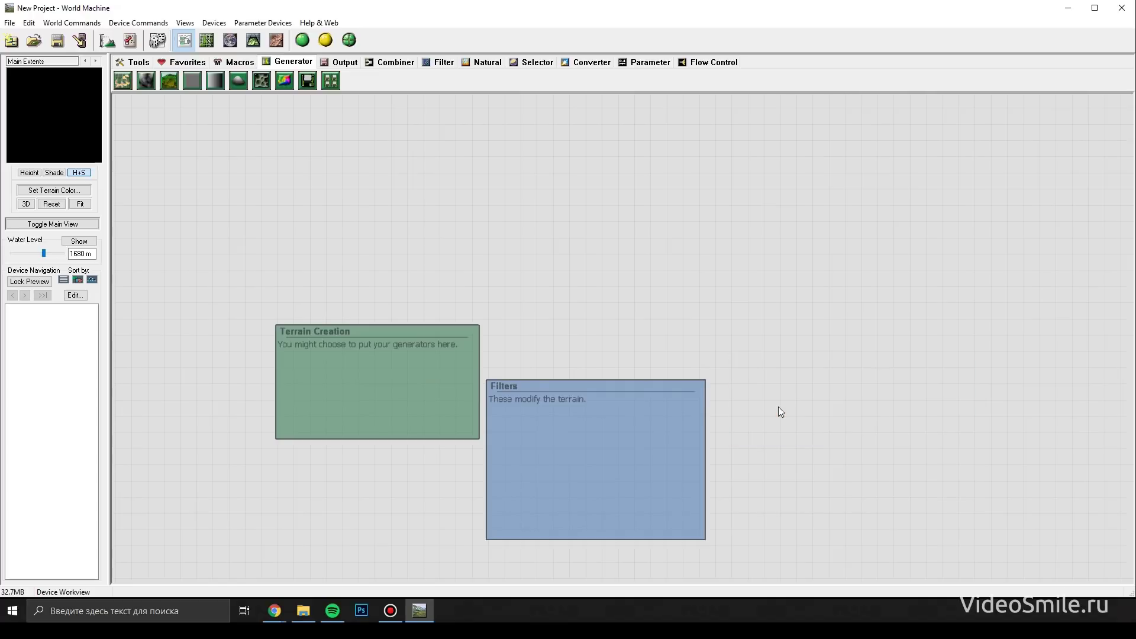
left_click(567, 435)
key("Delete")
left_click(445, 394)
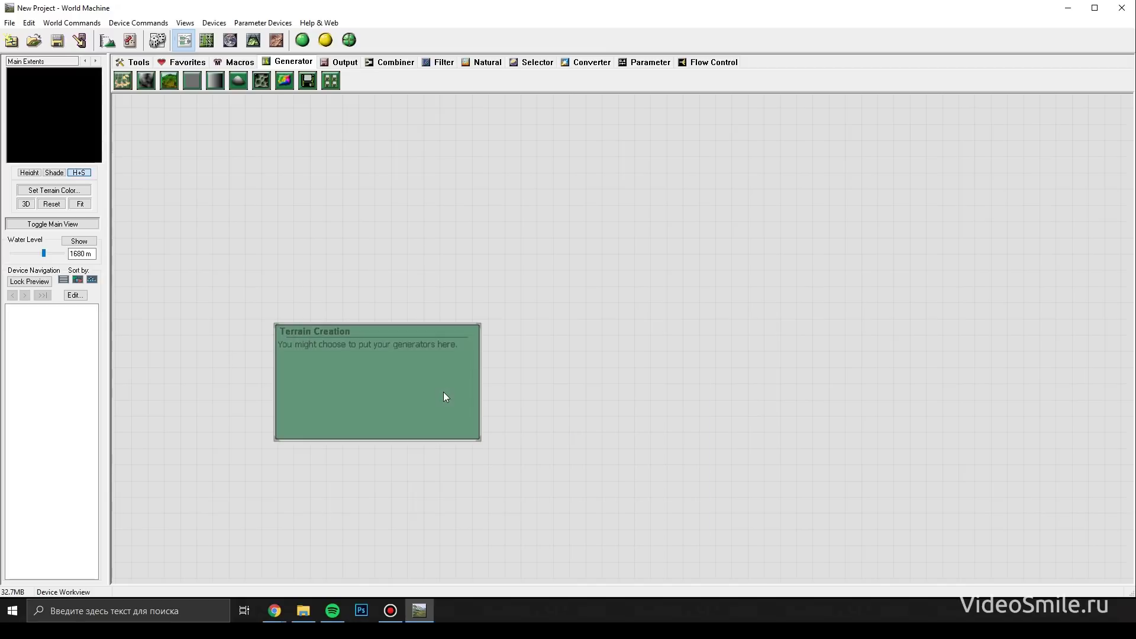
key("Delete")
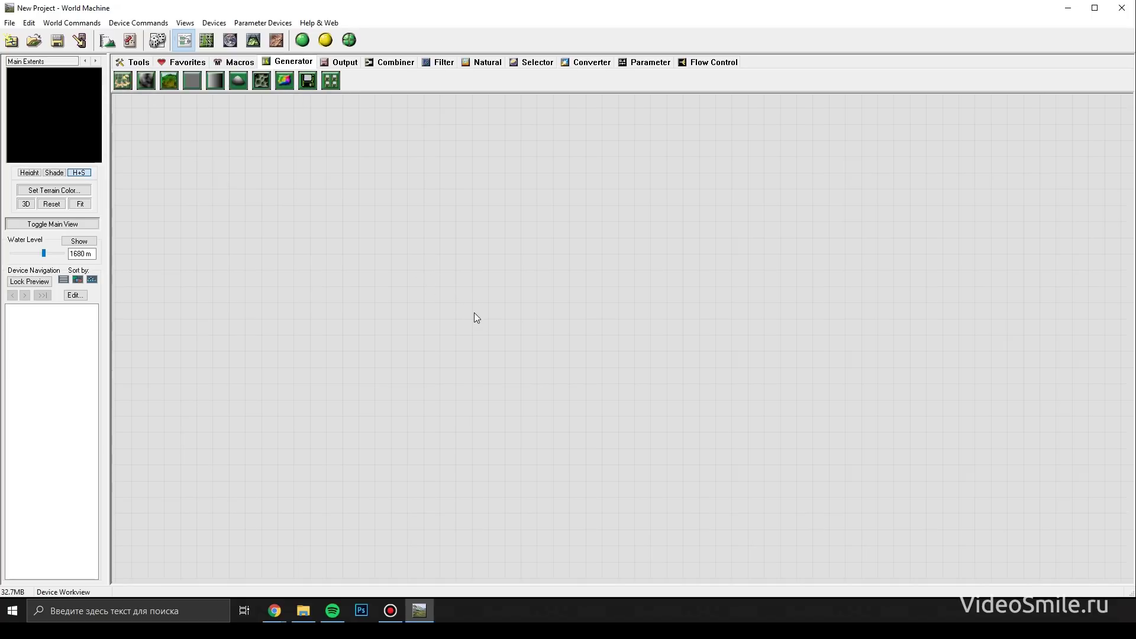
Step: Switch to Chrome and look through the Google results for "height map download"
mouse_move(283, 602)
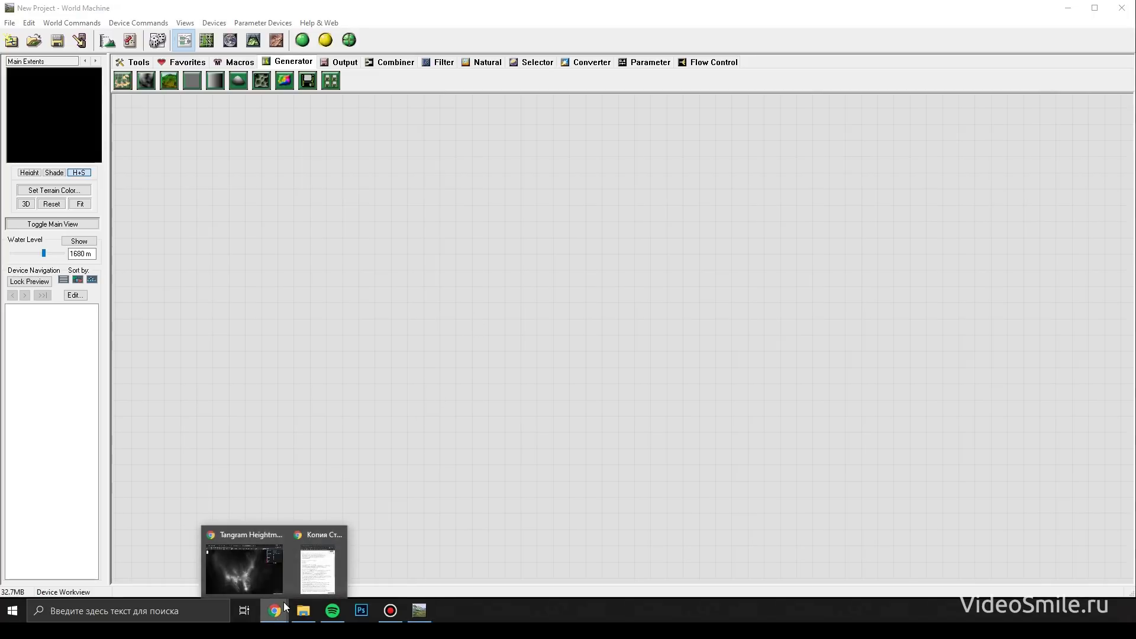
left_click(268, 582)
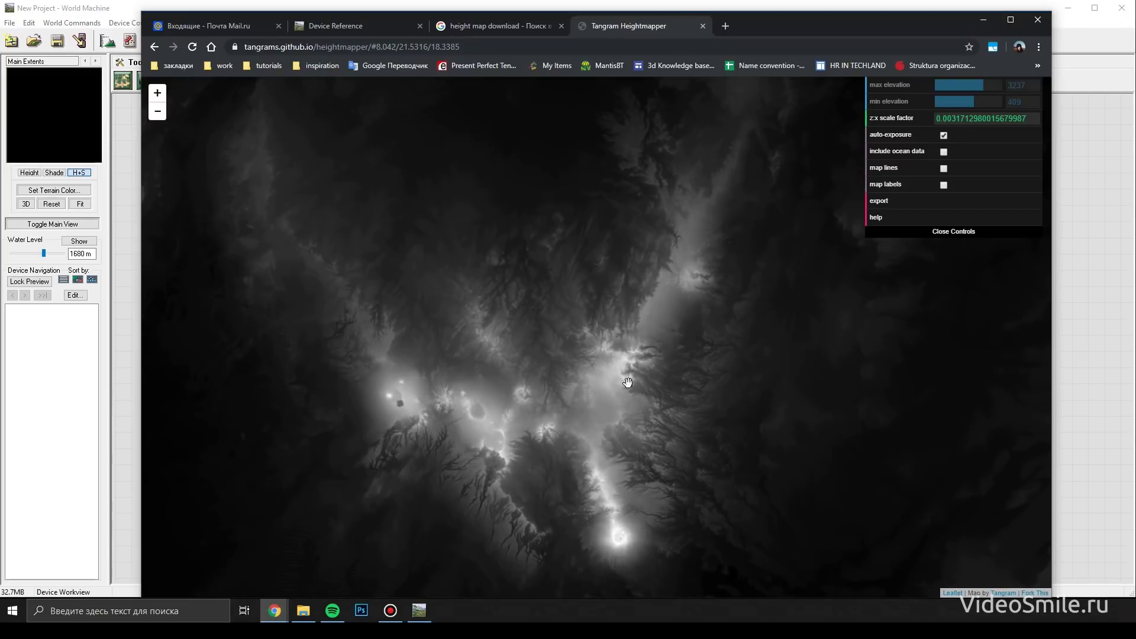
left_click(497, 26)
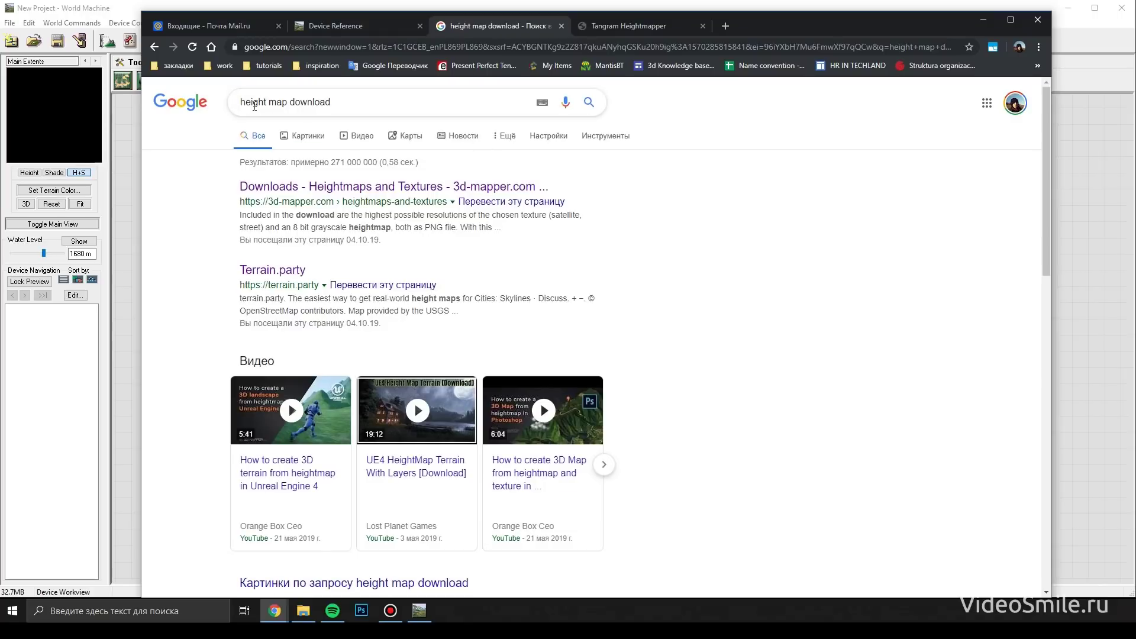
scroll(343, 251, "down", 7)
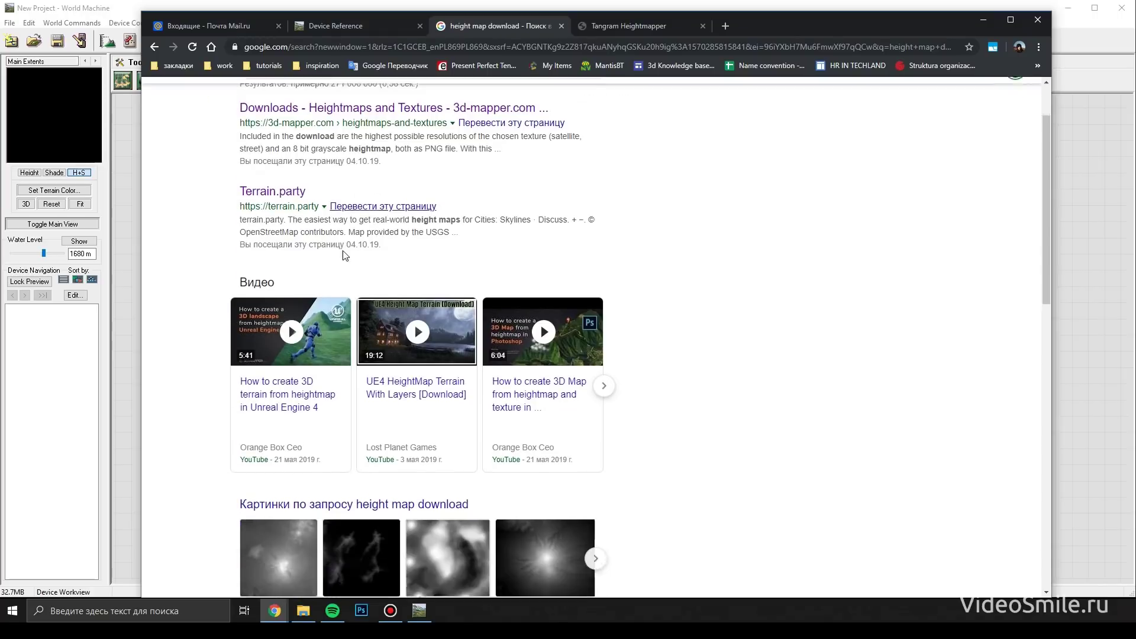
scroll(598, 379, "down", 6)
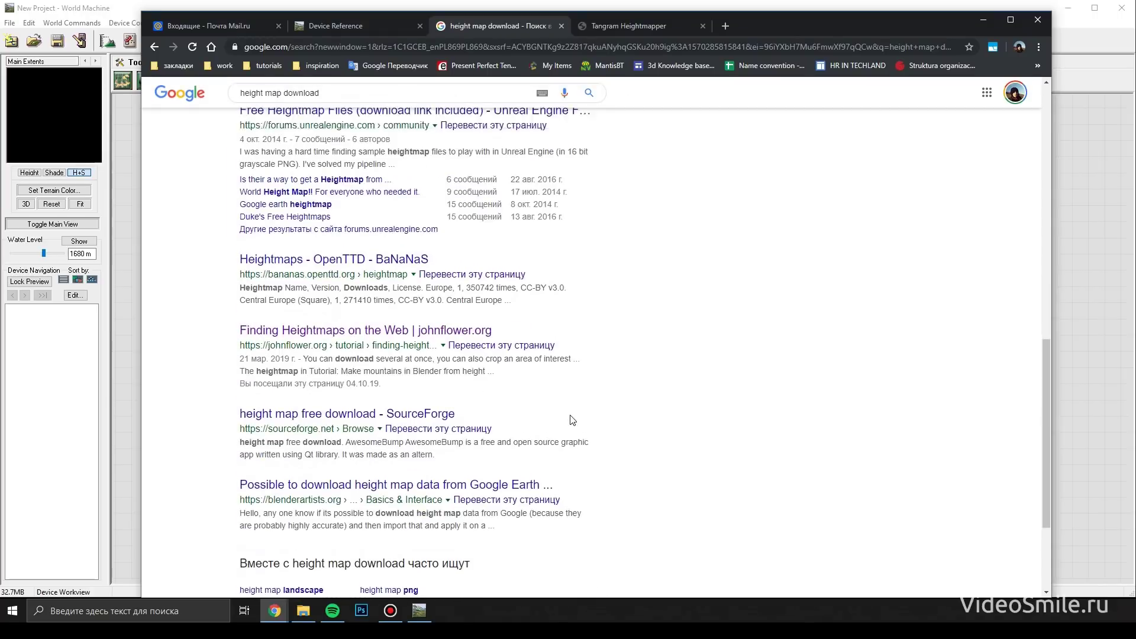
scroll(571, 419, "up", 13)
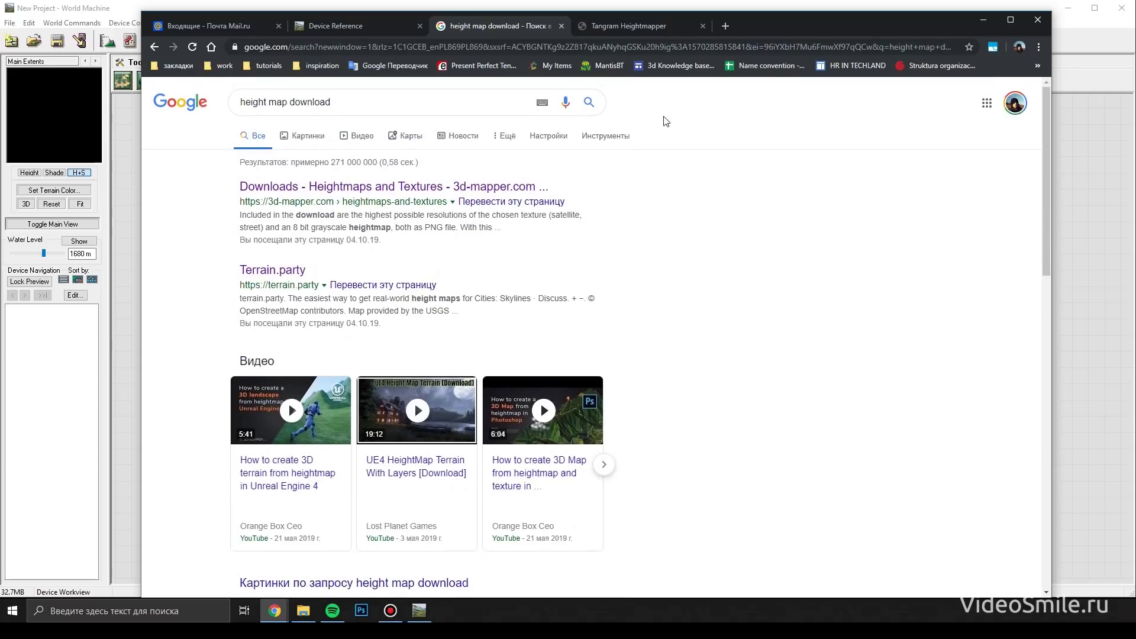
Step: Examine real-world height data at several scales in Tangram Heightmapper, and return to World Machine
left_click(623, 26)
left_click_drag(560, 340, 716, 400)
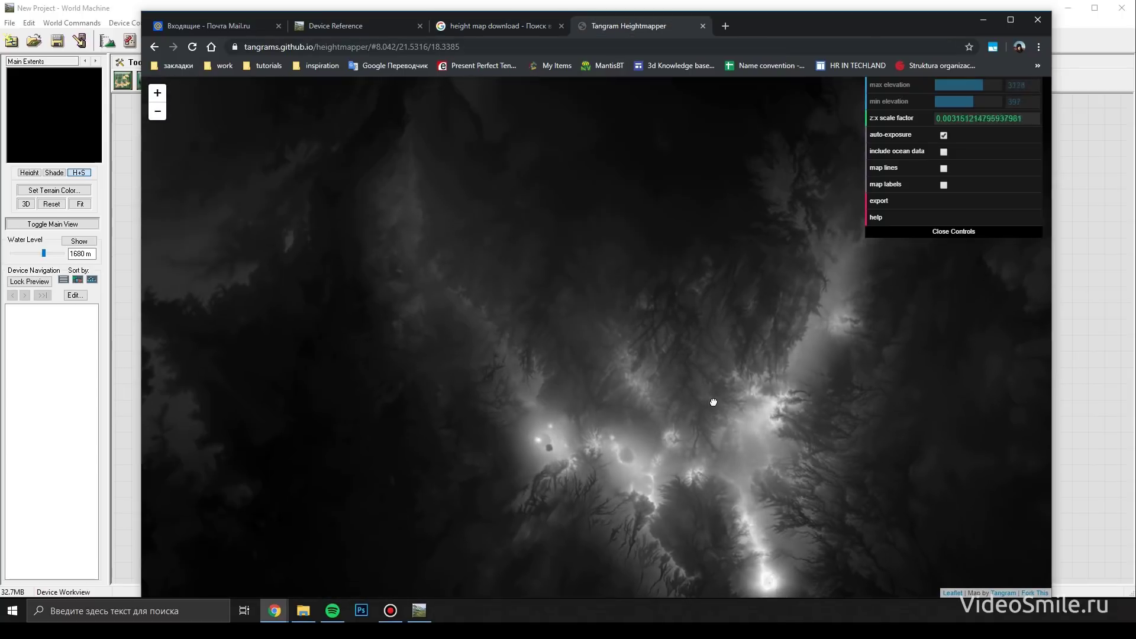
left_click_drag(502, 294, 690, 491)
scroll(532, 340, "down", 5)
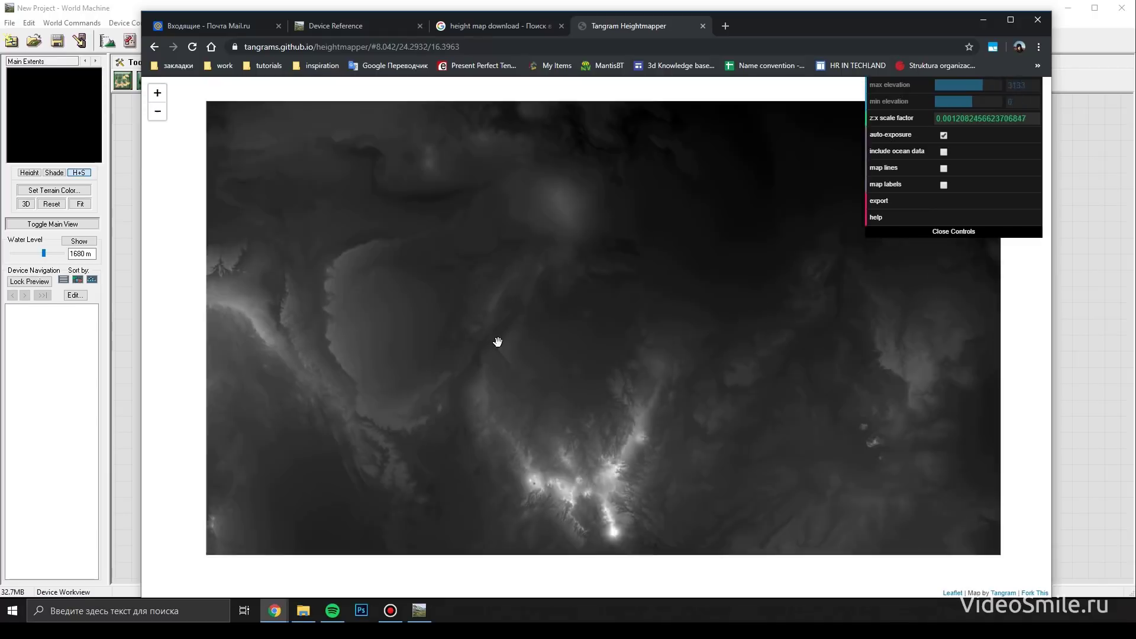
scroll(569, 342, "down", 3)
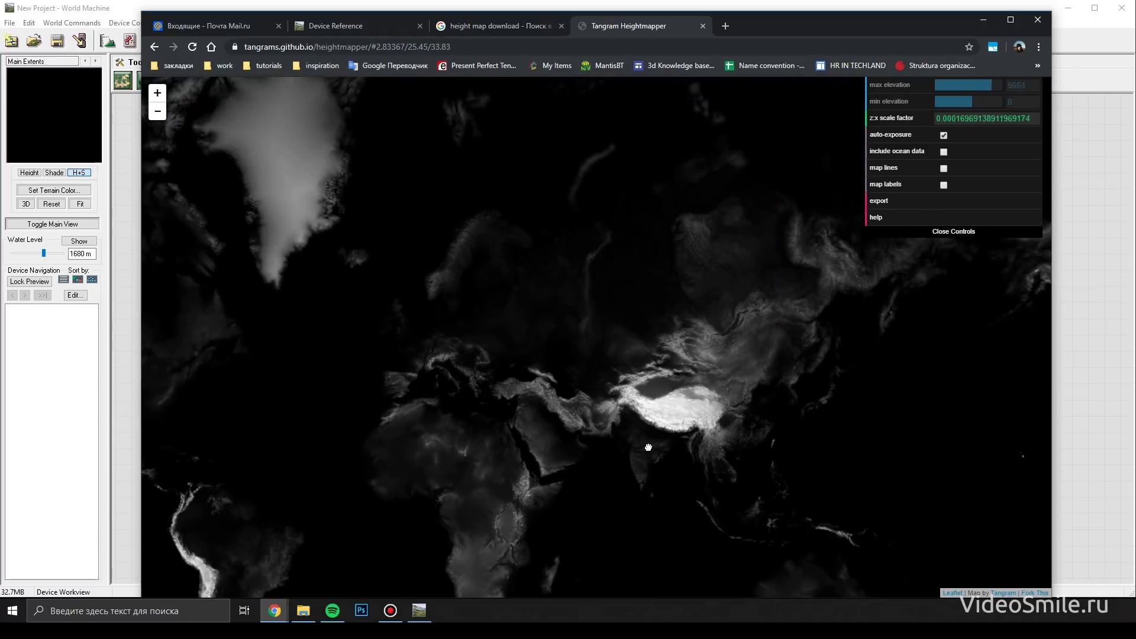
scroll(677, 383, "up", 4)
scroll(654, 387, "up", 6)
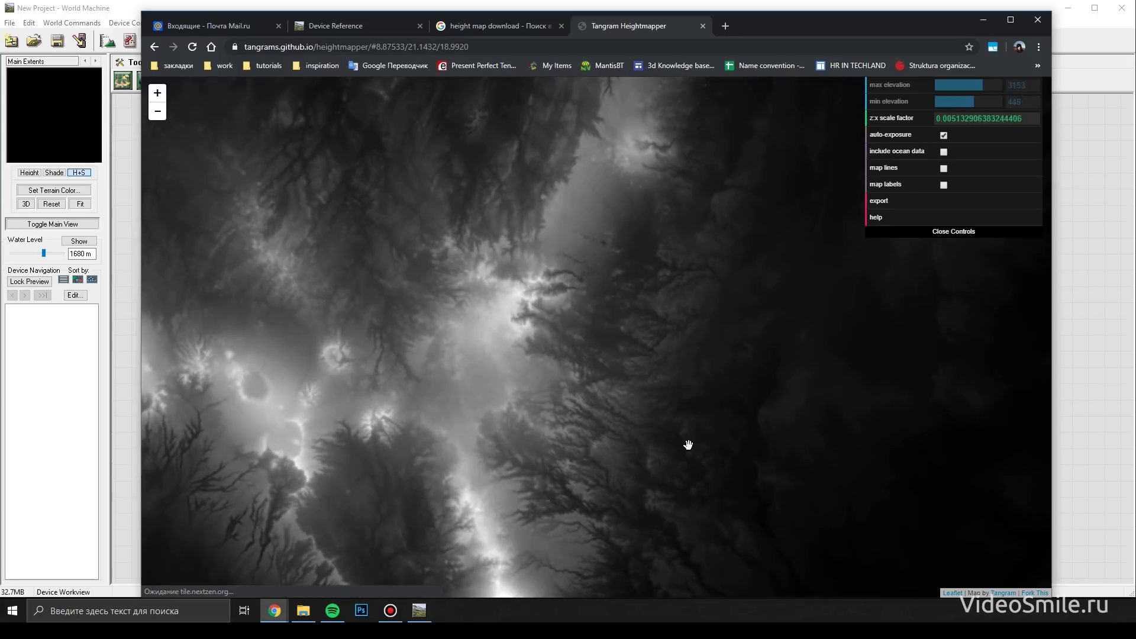
left_click_drag(688, 445, 530, 311)
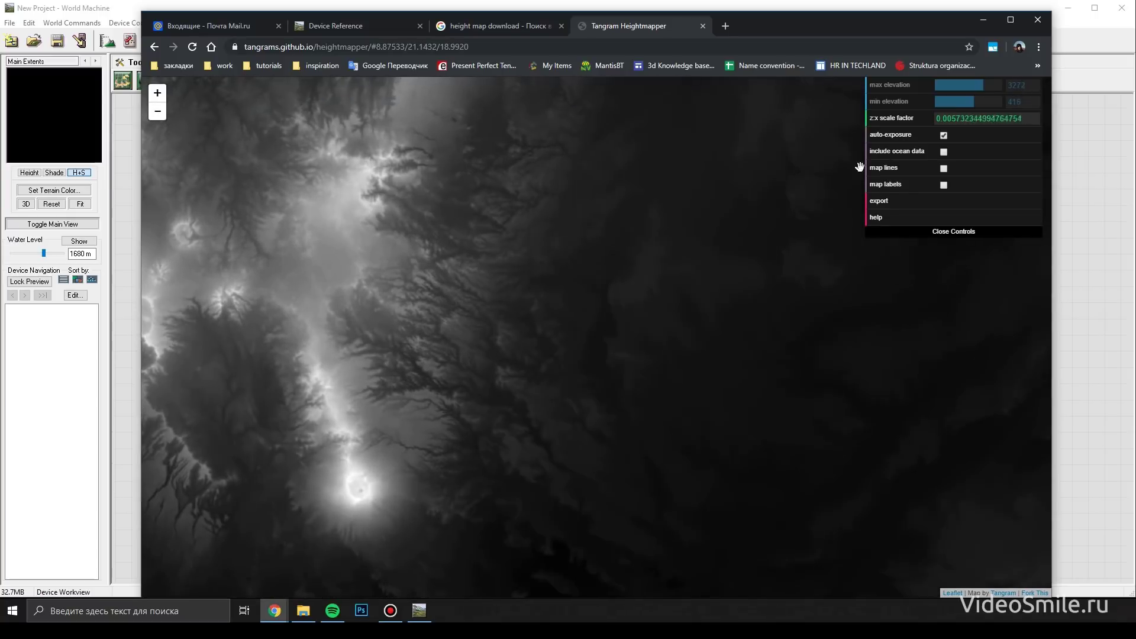
left_click(983, 21)
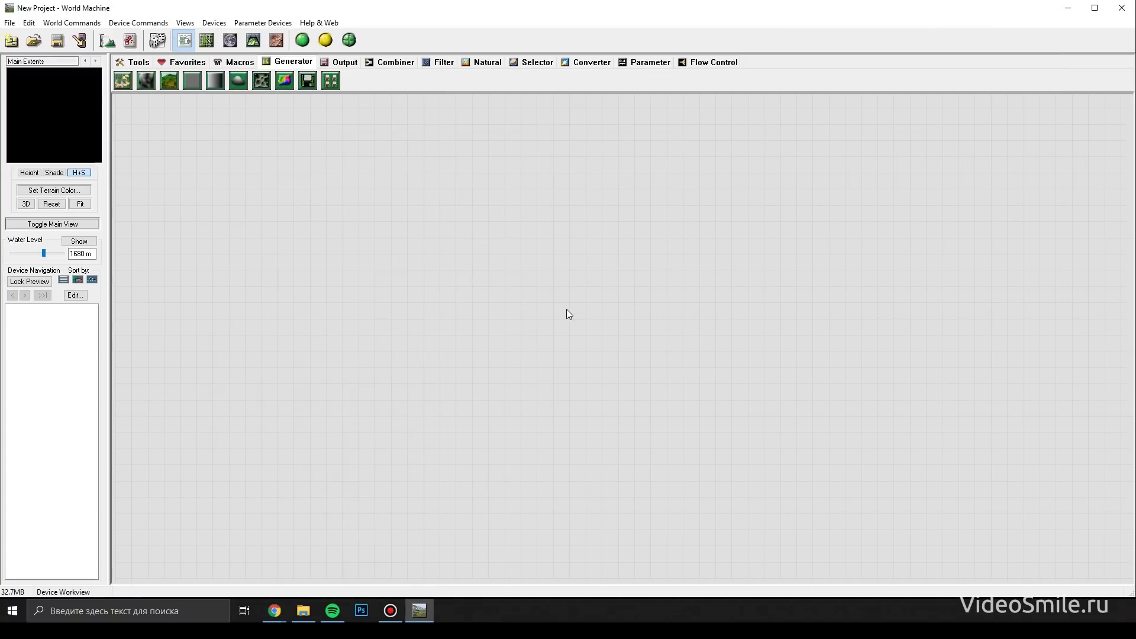
left_click(307, 80)
left_click(453, 252)
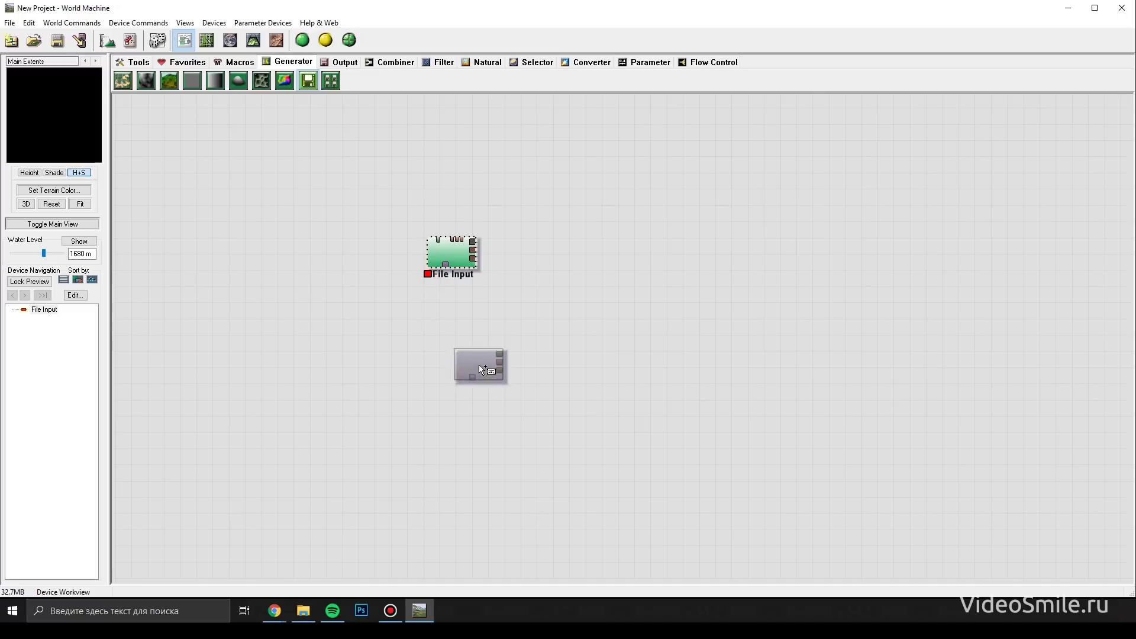
double_click(453, 255)
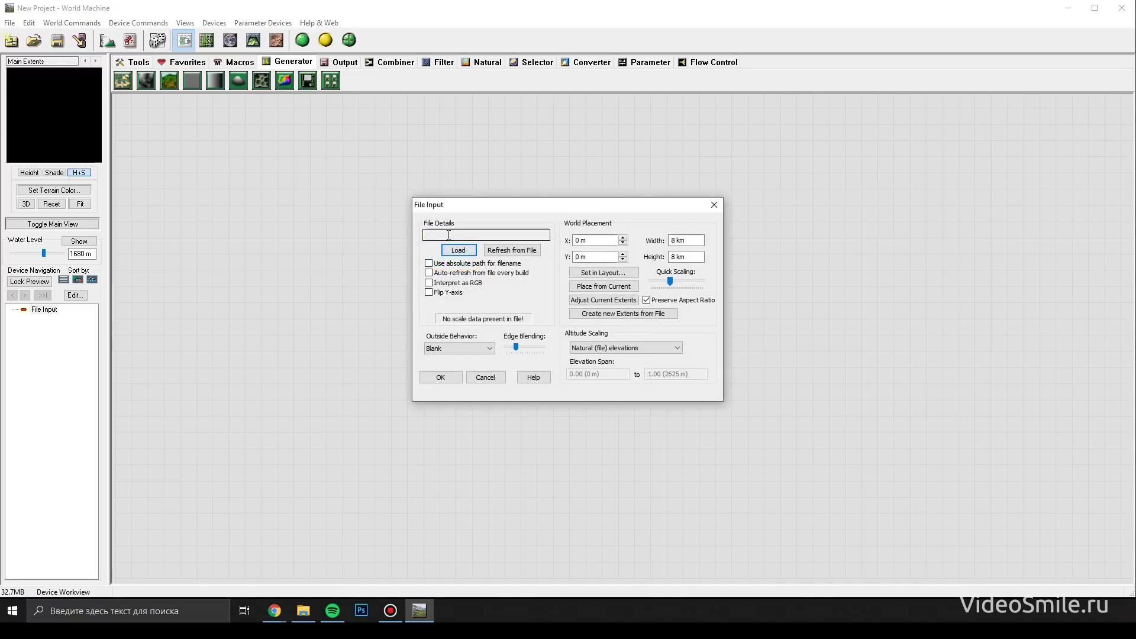
left_click(486, 378)
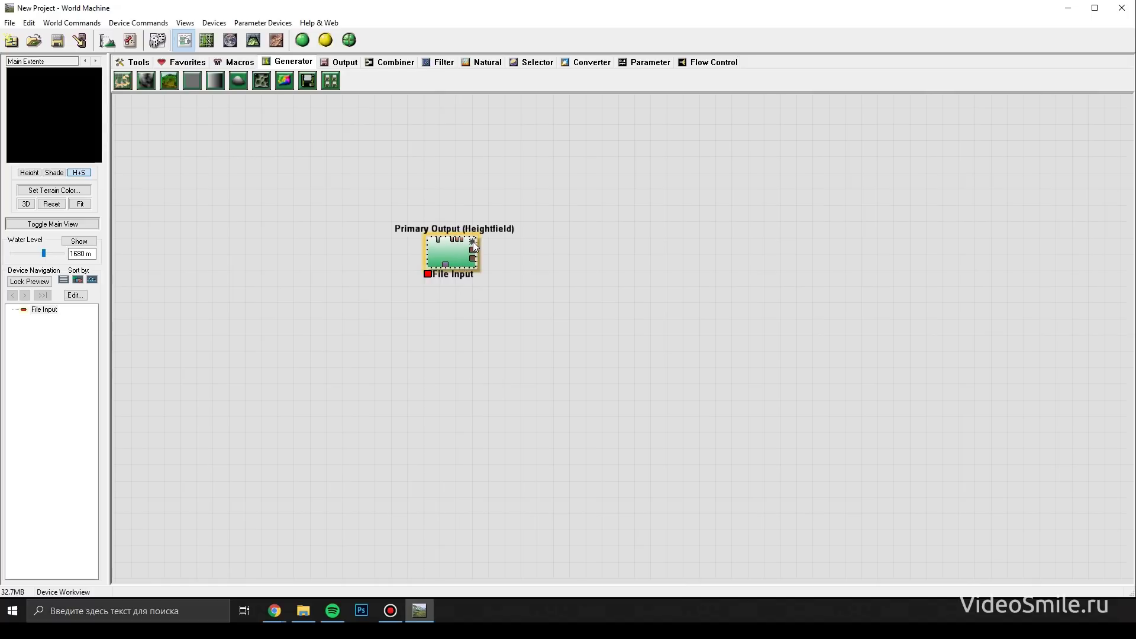
key("Delete")
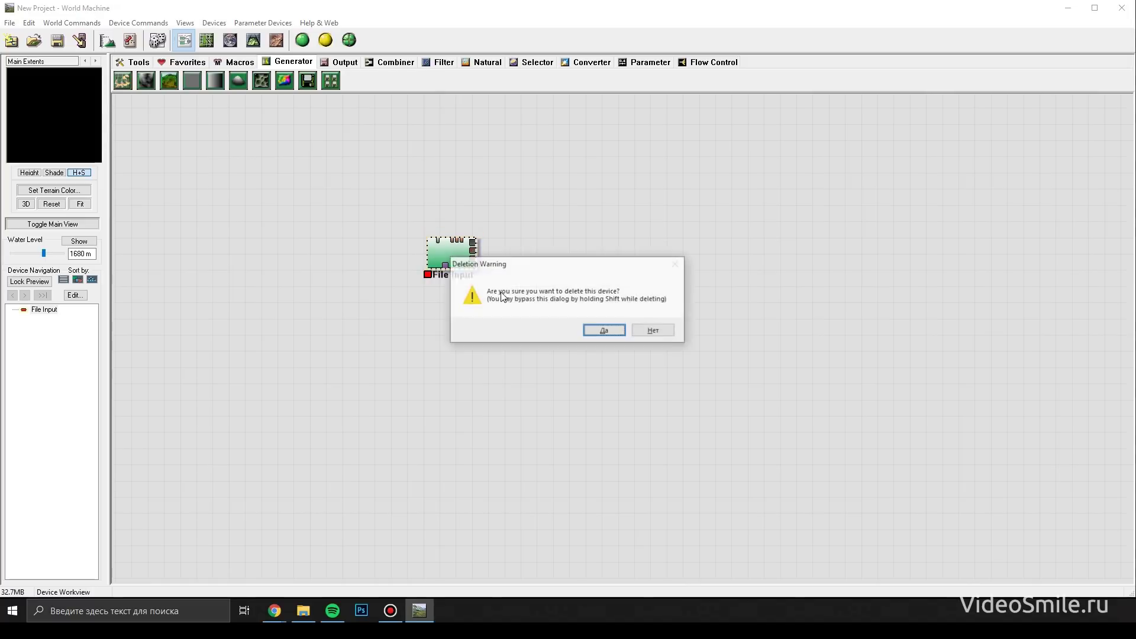
left_click(598, 329)
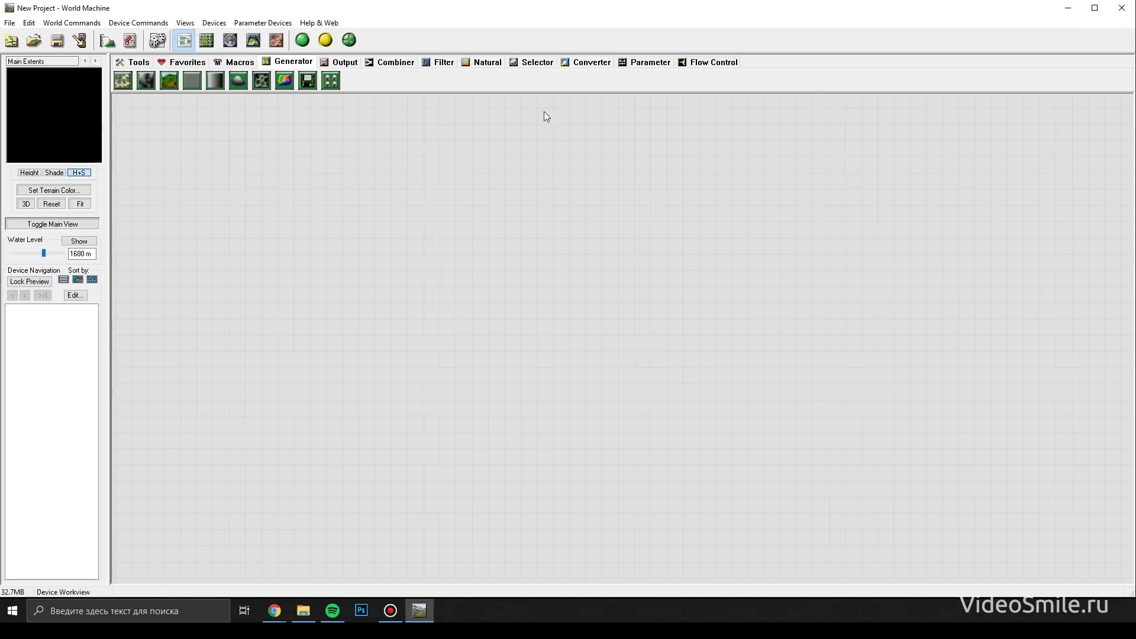
Step: Add an Advanced Perlin generator to the empty workview and a Perlin Noise generator below it
left_click(170, 81)
left_click(540, 219)
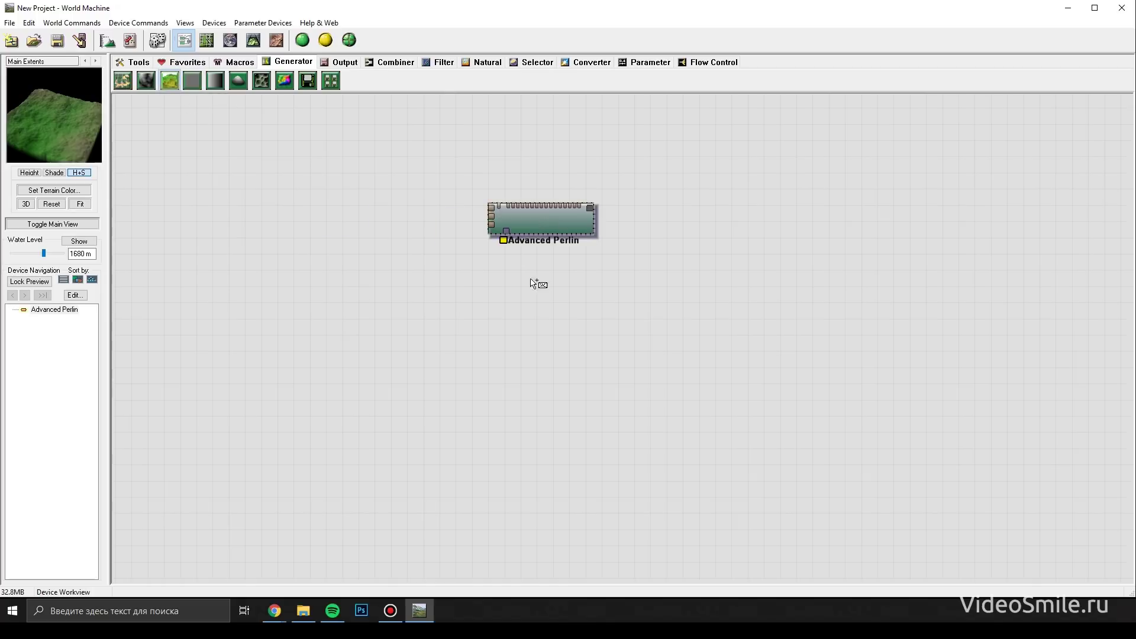
left_click(151, 84)
left_click(520, 284)
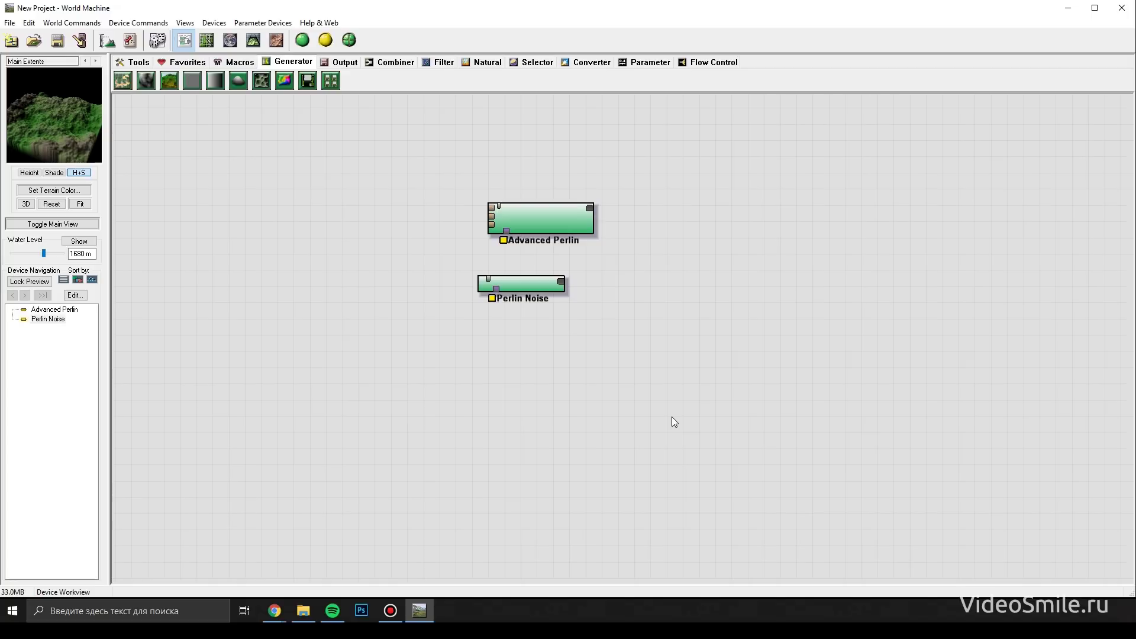
Step: Set the Perlin Noise device's display hint to Mask and move the device below and to the right of Advanced Perlin
left_click(533, 288)
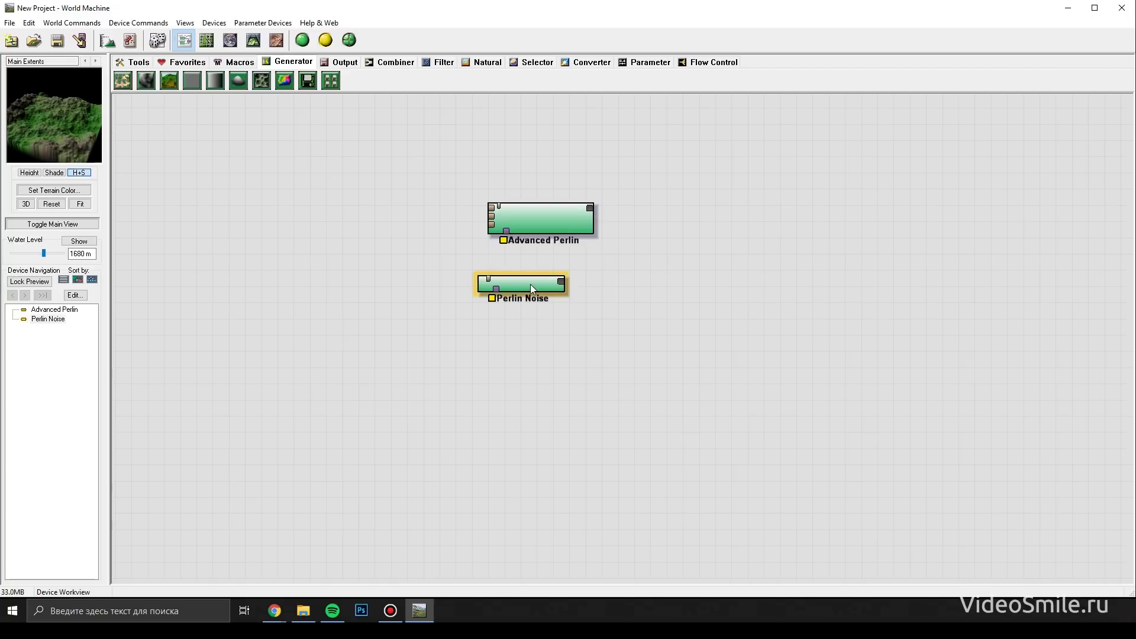
right_click(531, 288)
mouse_move(614, 318)
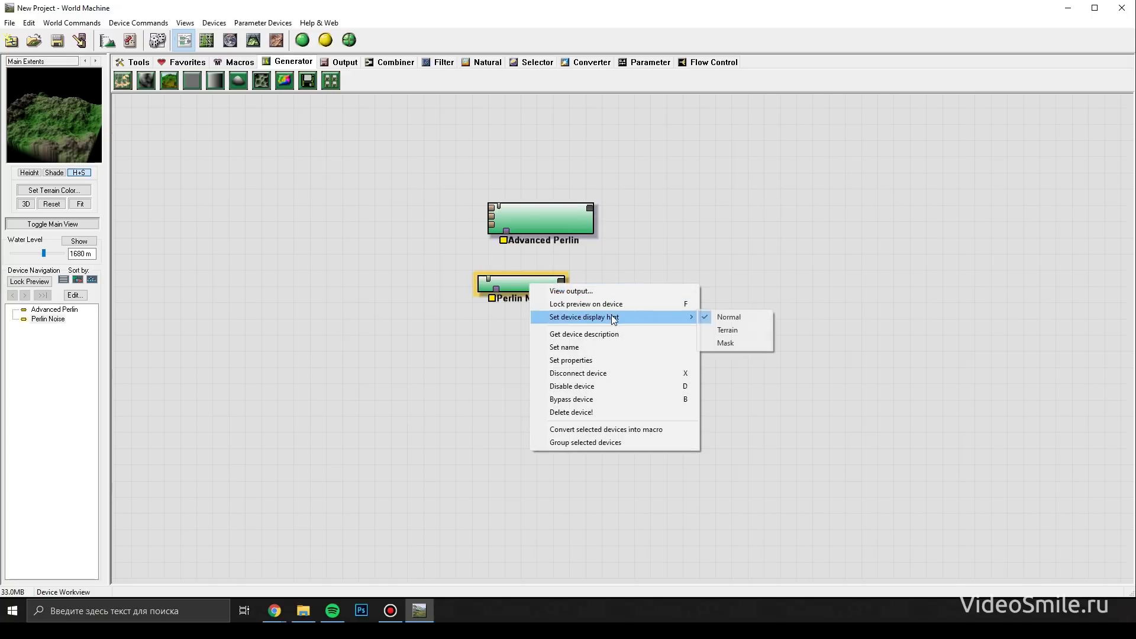
left_click(745, 343)
left_click_drag(535, 286, 764, 324)
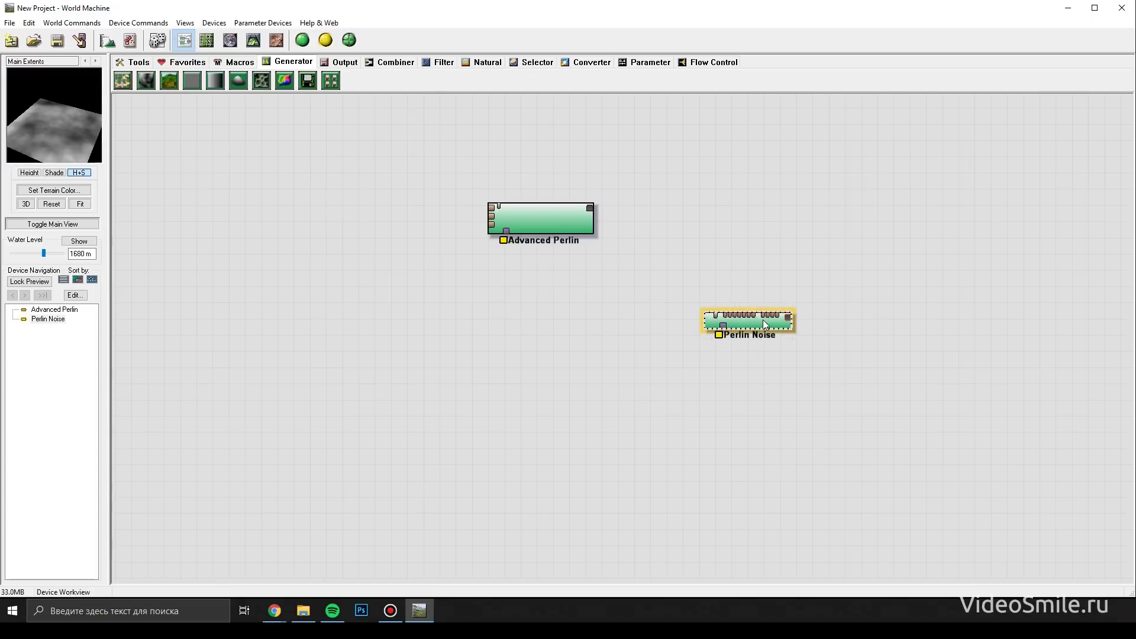
Step: Show the Perlin Noise device in the 3D view and set its feature size to 1.52 km
left_click(731, 391)
key("F4")
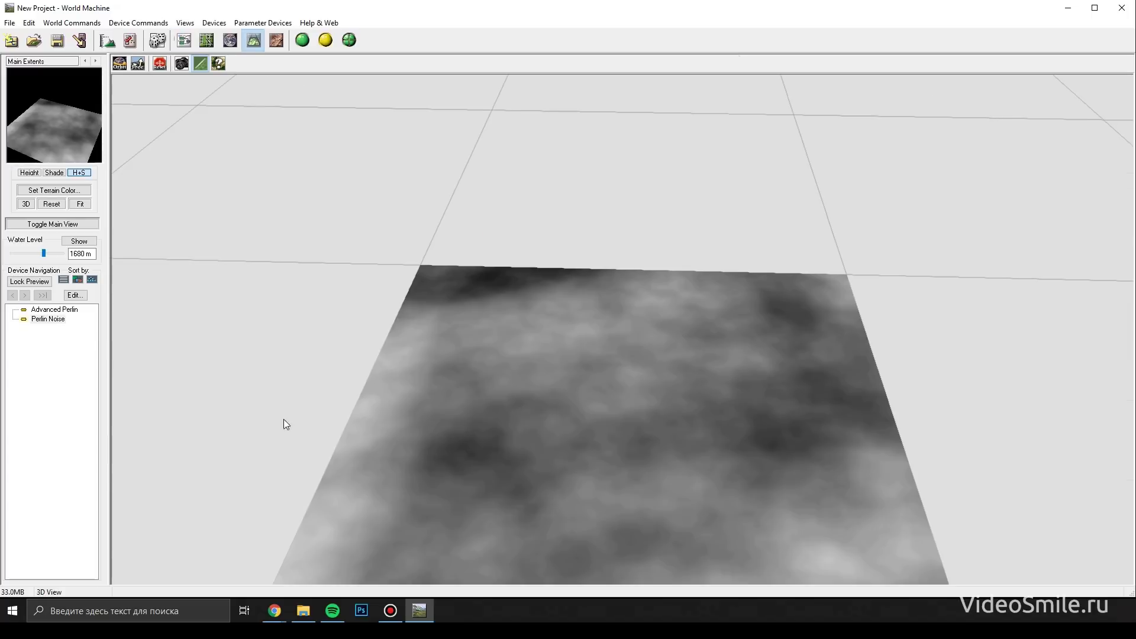
double_click(49, 319)
left_click_drag(548, 218, 877, 202)
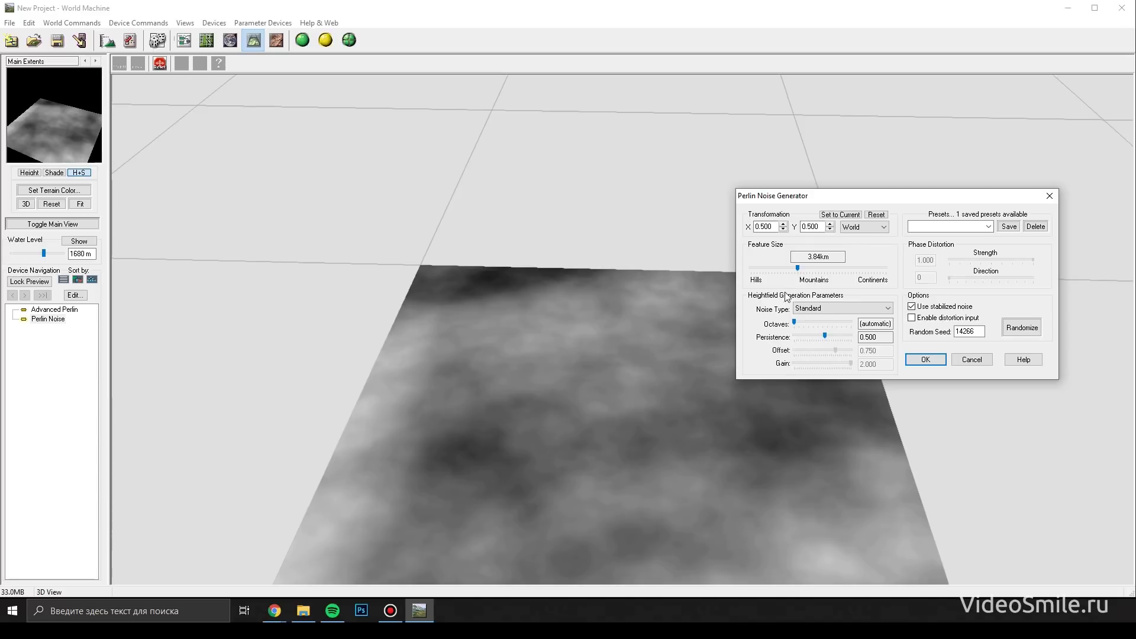
left_click_drag(798, 269, 774, 269)
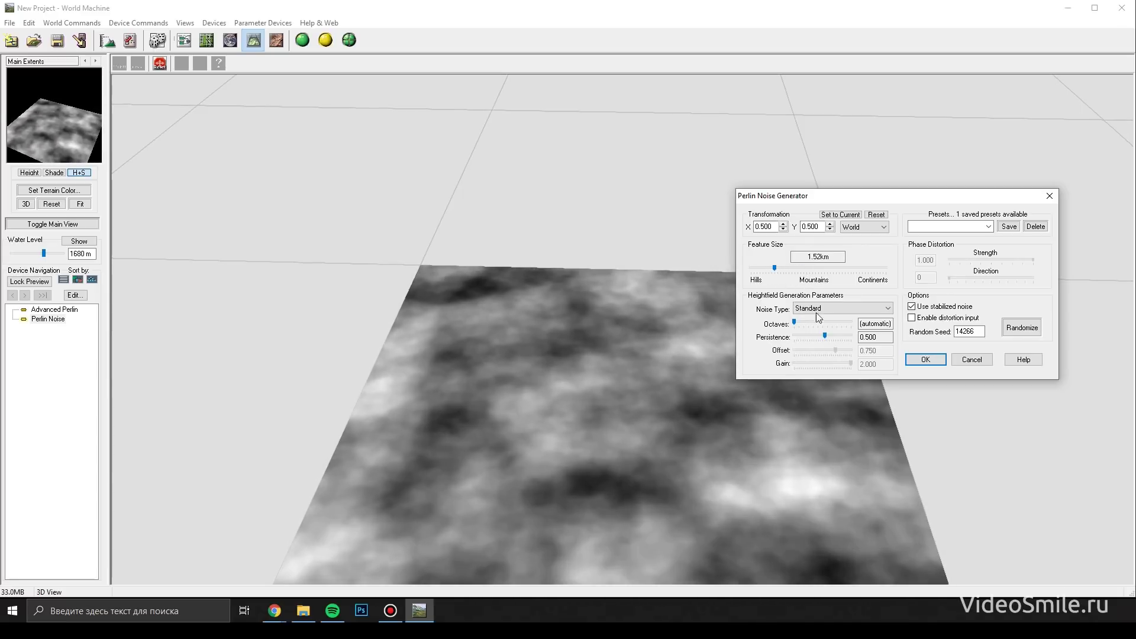
Step: Set the Perlin Noise generator's noise type to Ridged and its octaves to 1
left_click(815, 309)
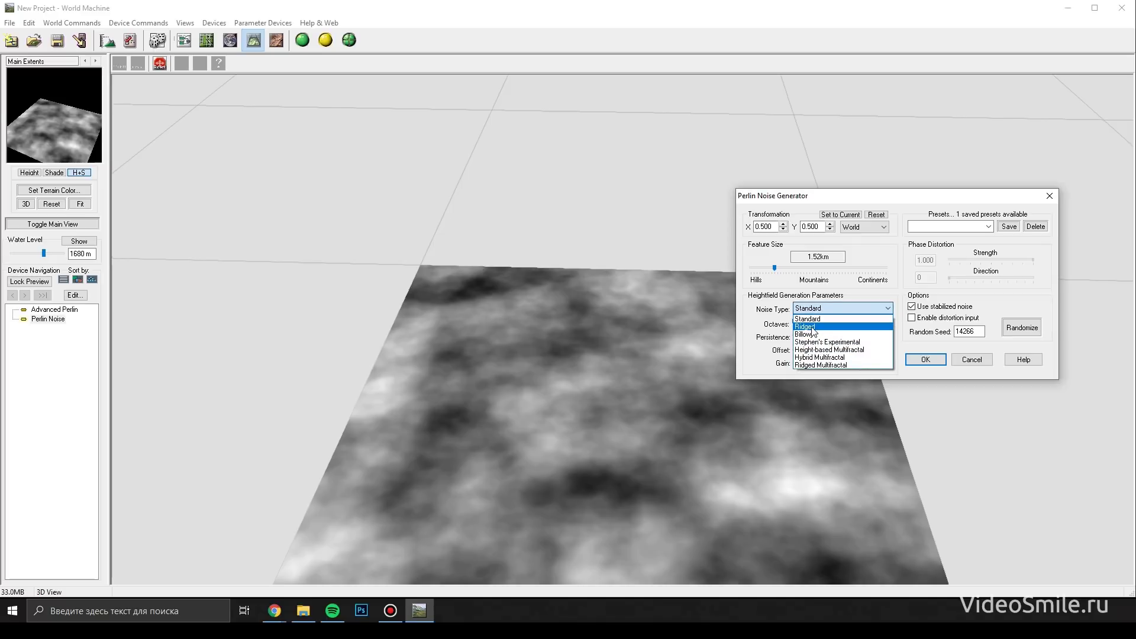
left_click(813, 327)
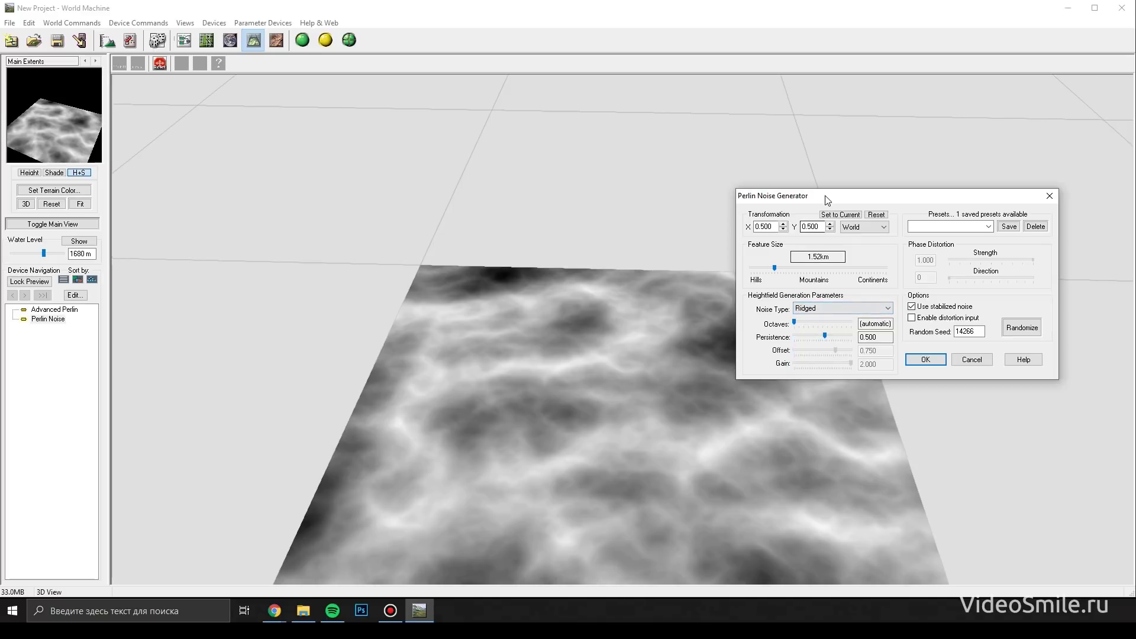
left_click_drag(824, 198, 836, 169)
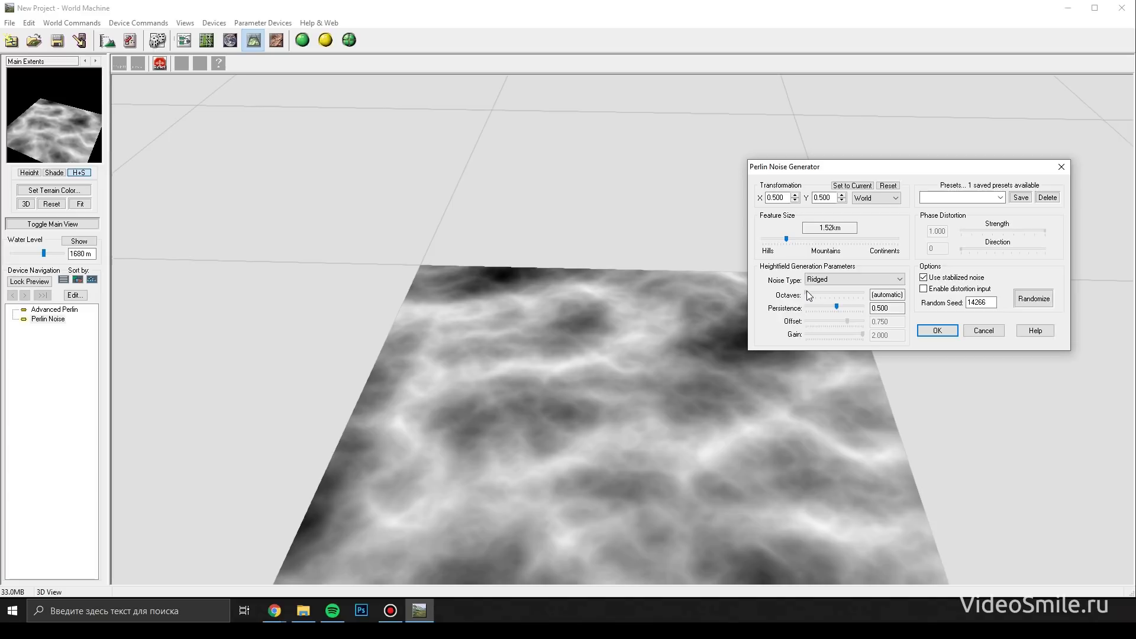
left_click_drag(807, 290, 808, 290)
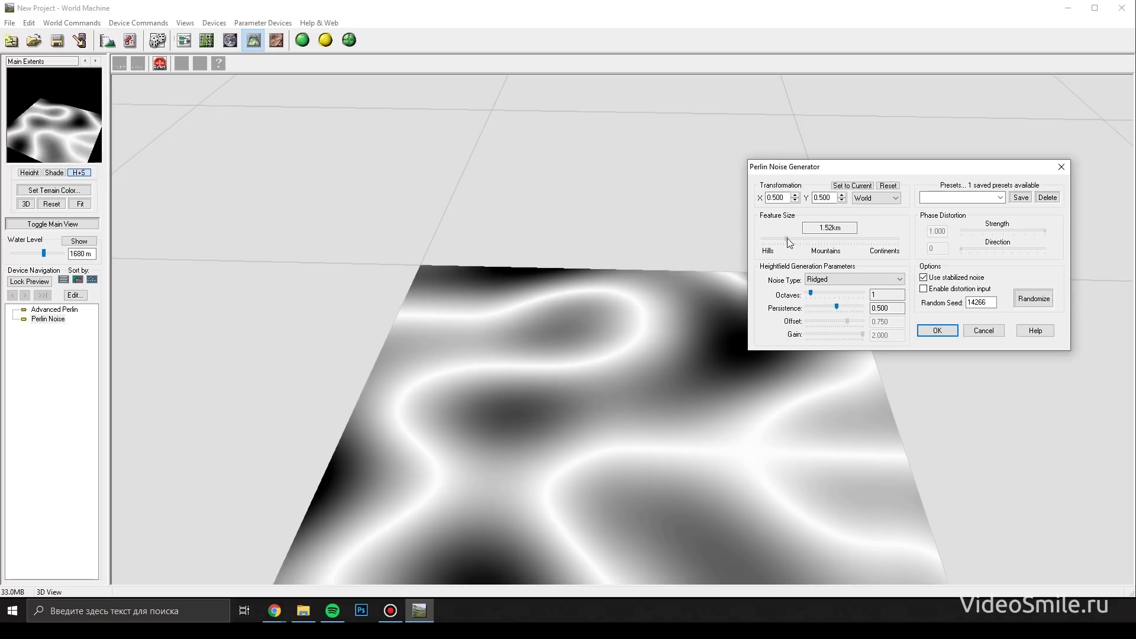
Step: Set the ridged Perlin Noise generator's feature size to 1.21 km, octaves to 2 and persistence to 0.406
left_click_drag(787, 239, 781, 239)
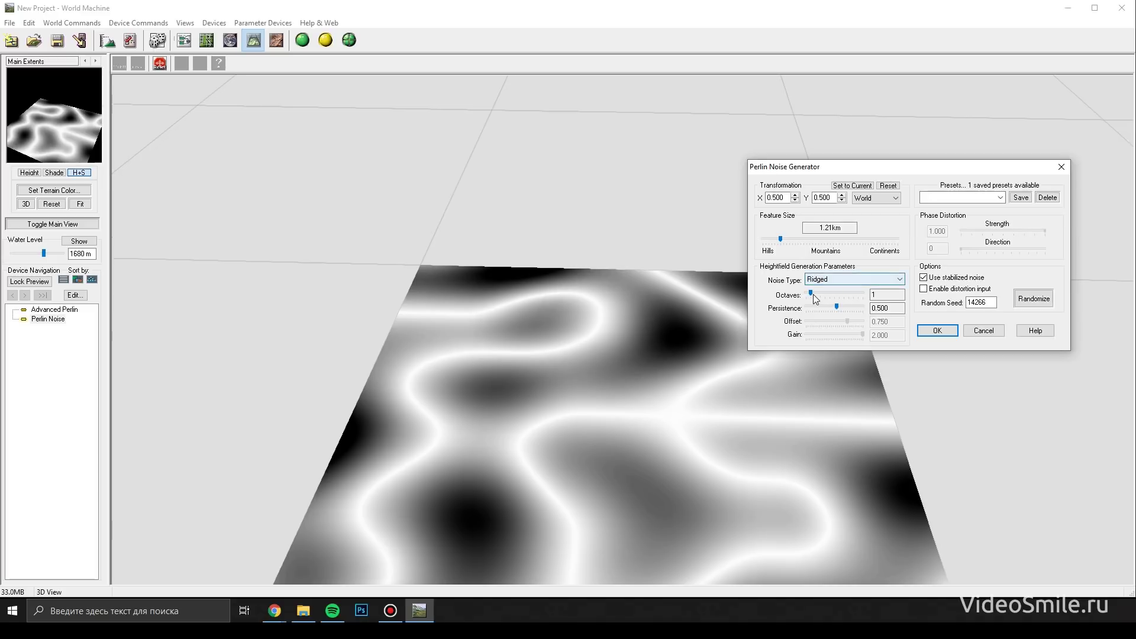
left_click_drag(811, 293, 813, 293)
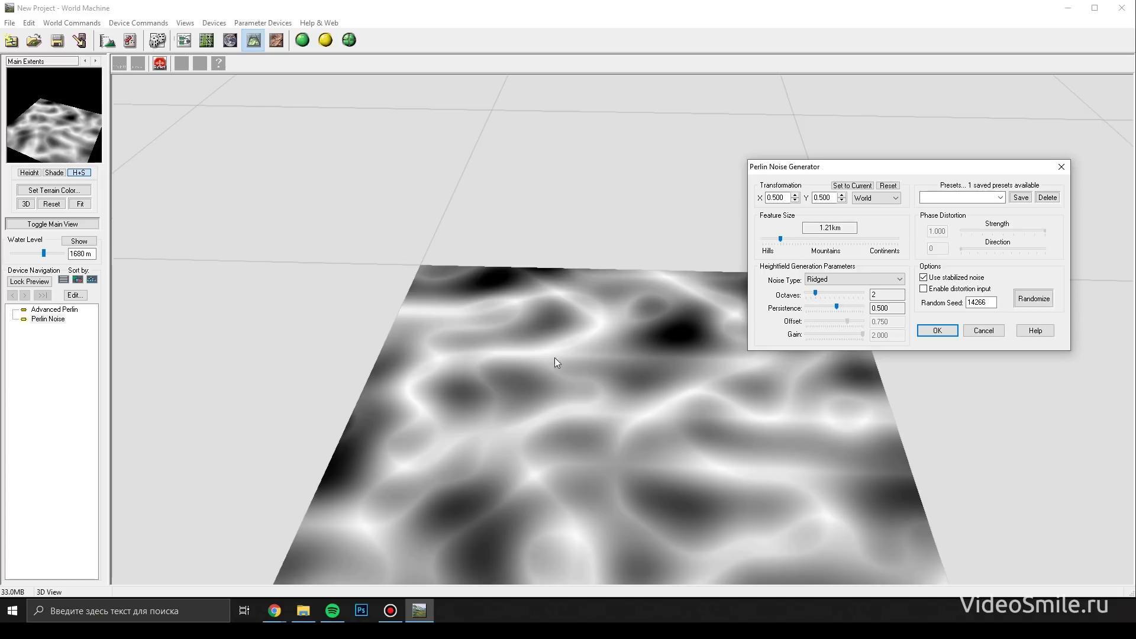
mouse_move(815, 294)
left_mouse_down()
mouse_move(827, 294)
mouse_move(814, 292)
left_mouse_up()
left_click_drag(839, 310, 796, 305)
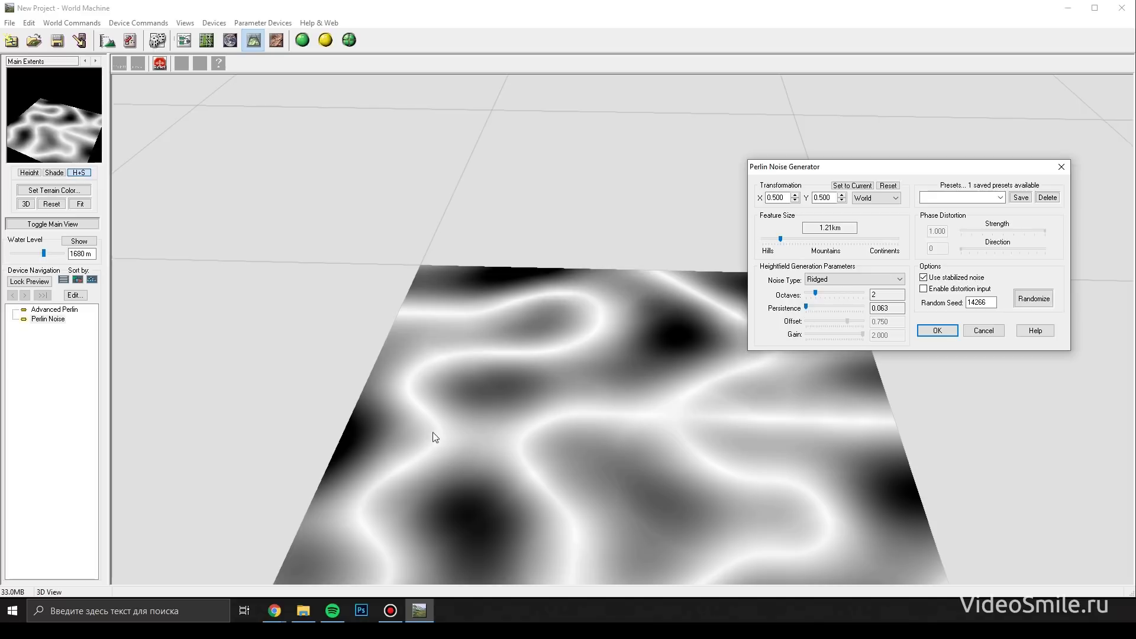
left_click_drag(806, 308, 830, 307)
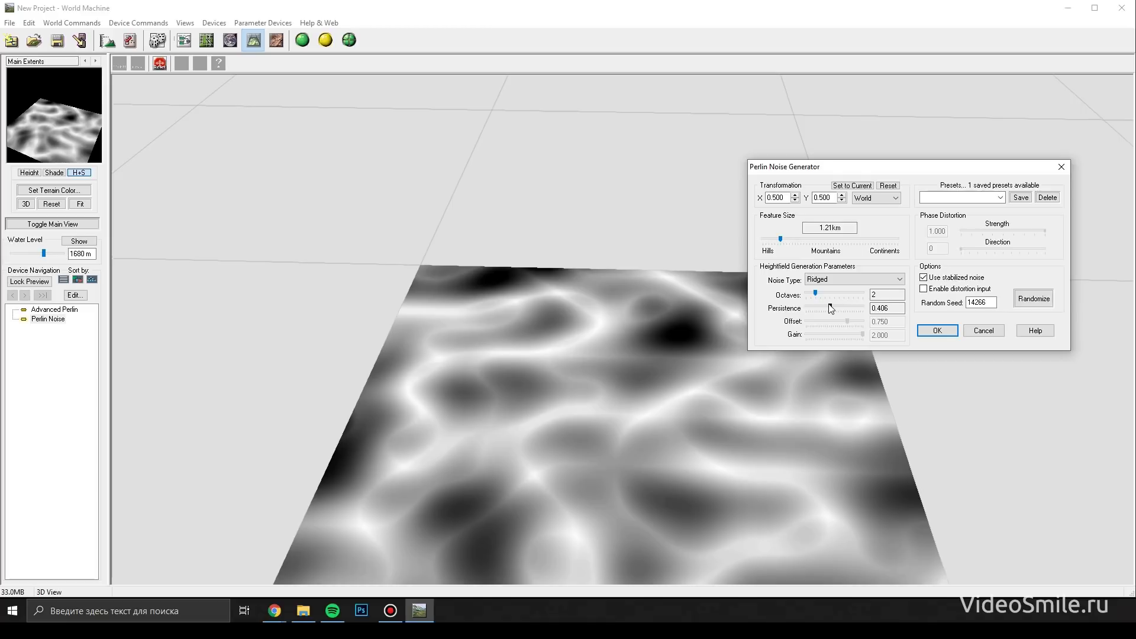
left_click(943, 331)
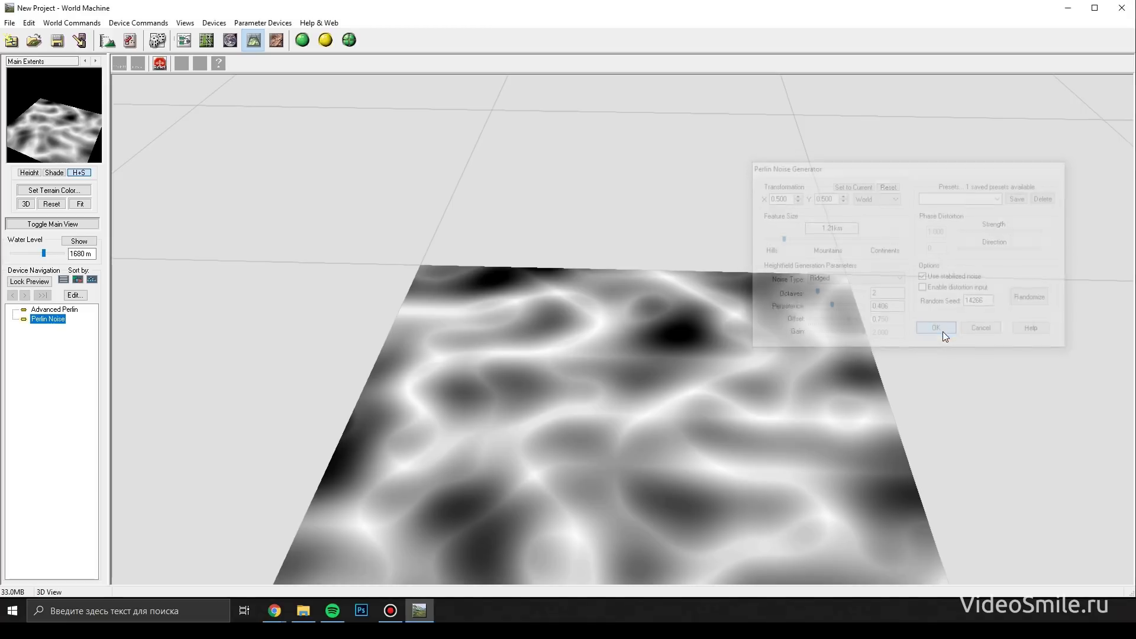
Step: Examine the noise mask from several angles in 3D and review the project's terrain altitude settings
left_click_drag(638, 393, 623, 452)
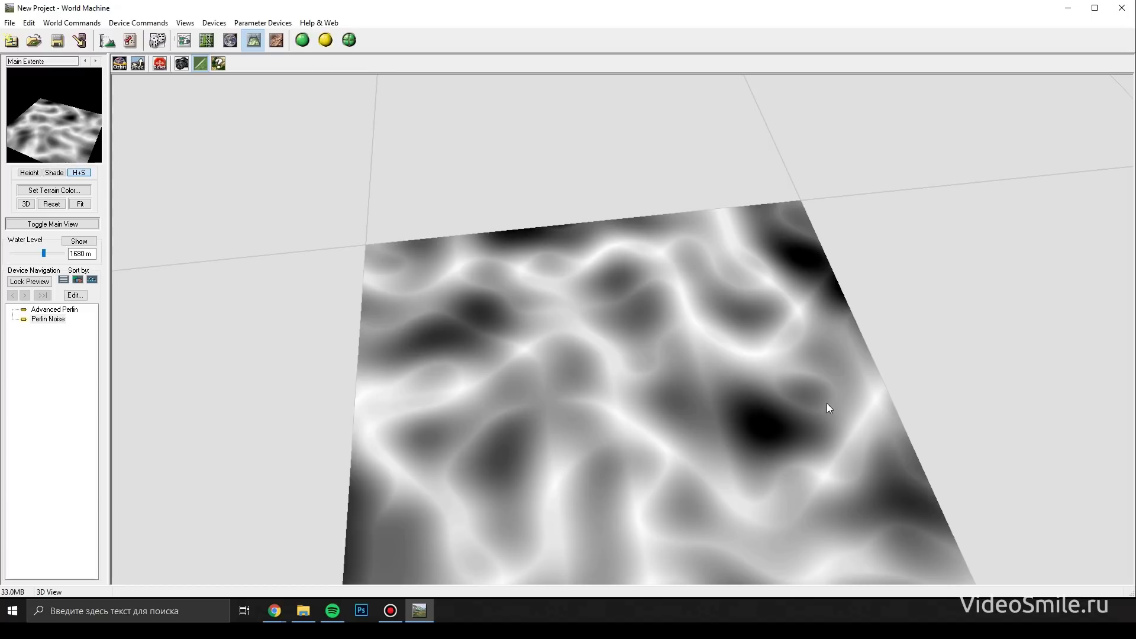
left_click_drag(810, 415, 640, 383)
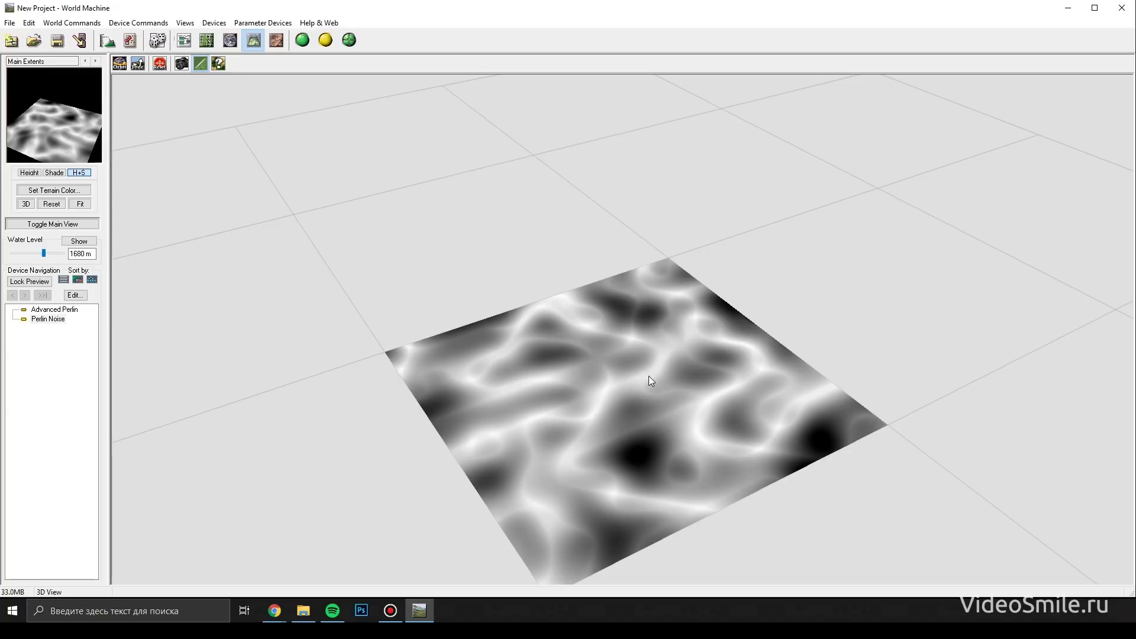
left_click(108, 42)
left_click(568, 184)
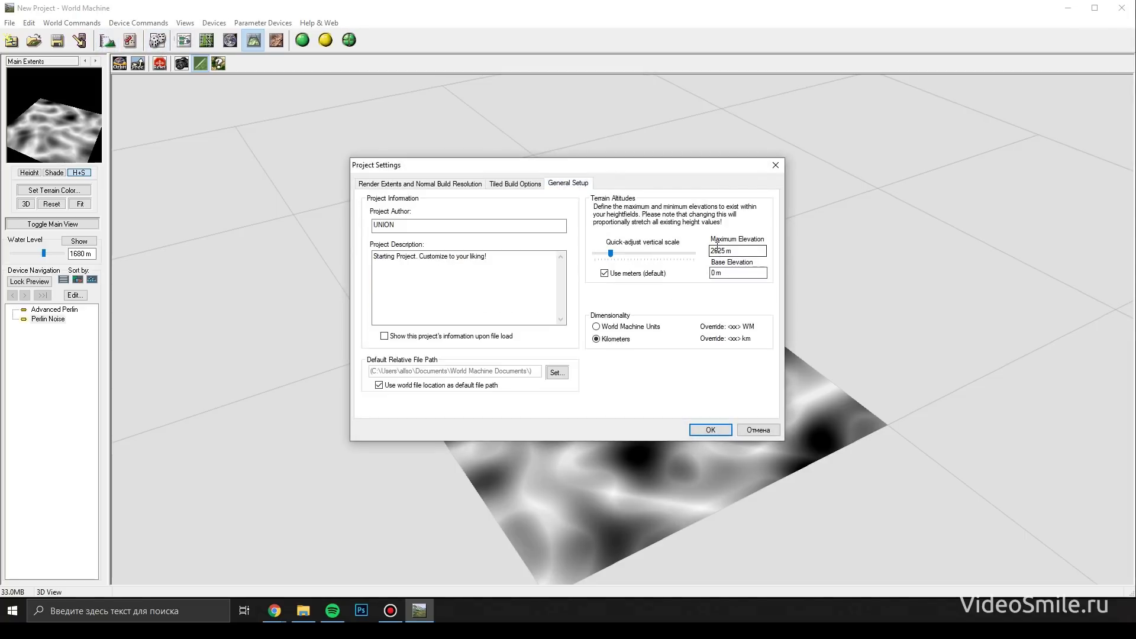
left_click(706, 431)
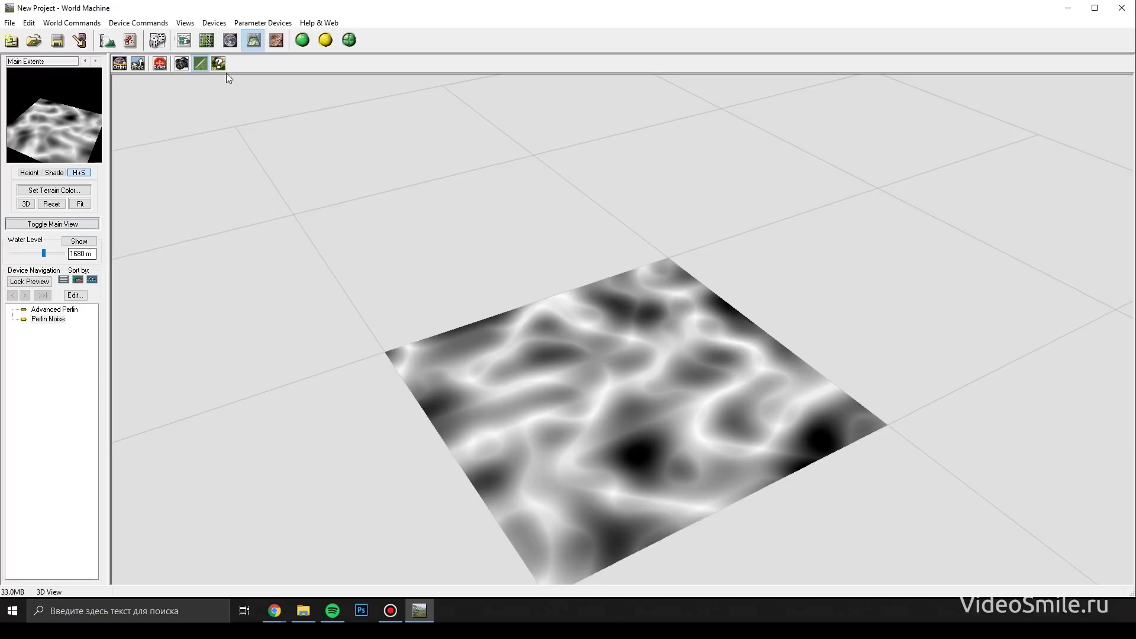
Step: Set the Perlin Noise device's display hint to Terrain and inspect its relief in the 3D view
left_click(184, 40)
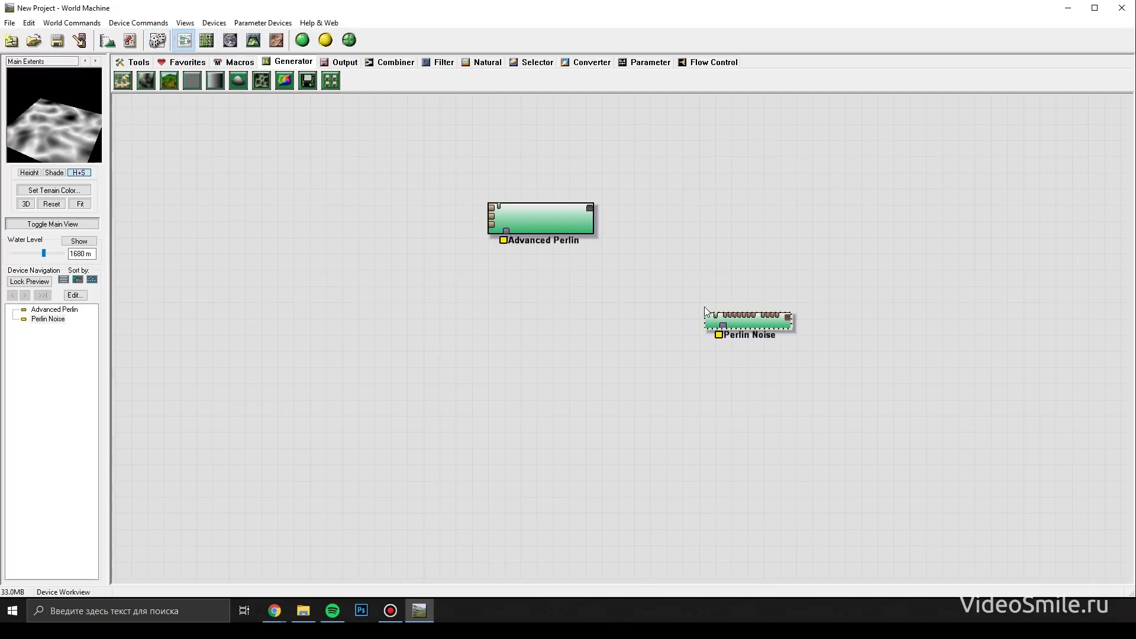
right_click(742, 323)
mouse_move(867, 358)
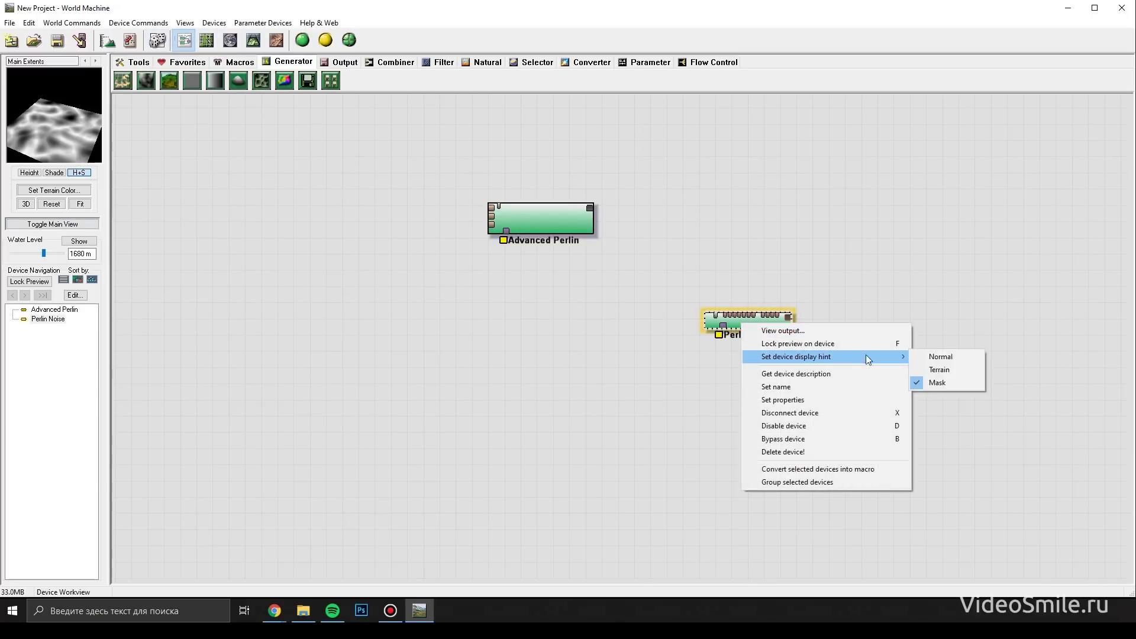
left_click(947, 370)
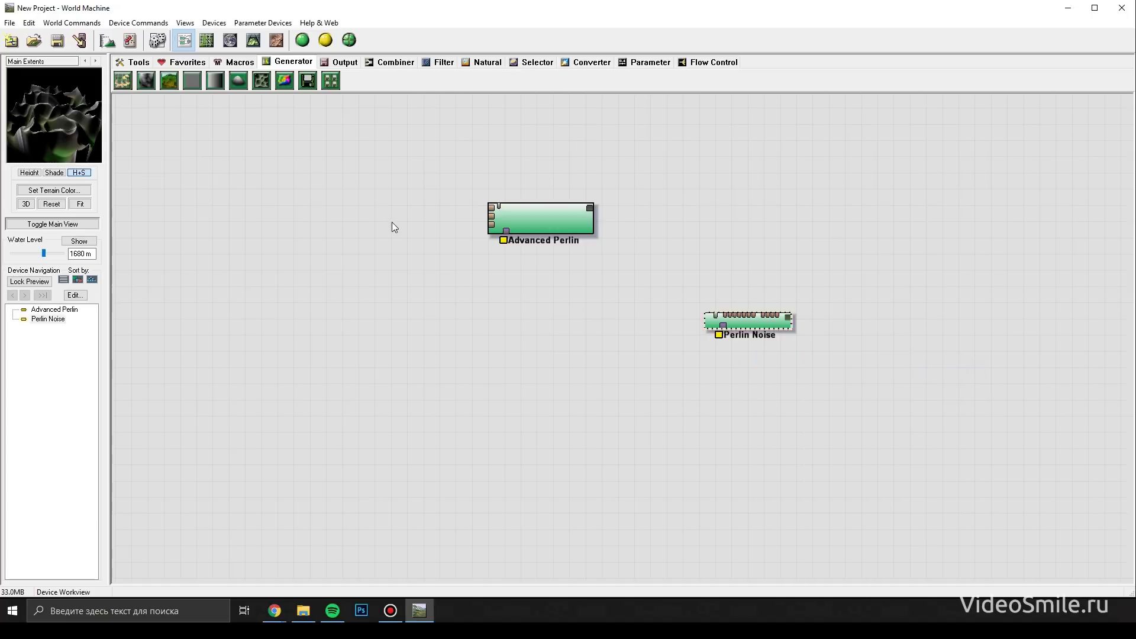
key("F6")
left_click_drag(655, 374, 484, 314)
left_click_drag(635, 280, 530, 356)
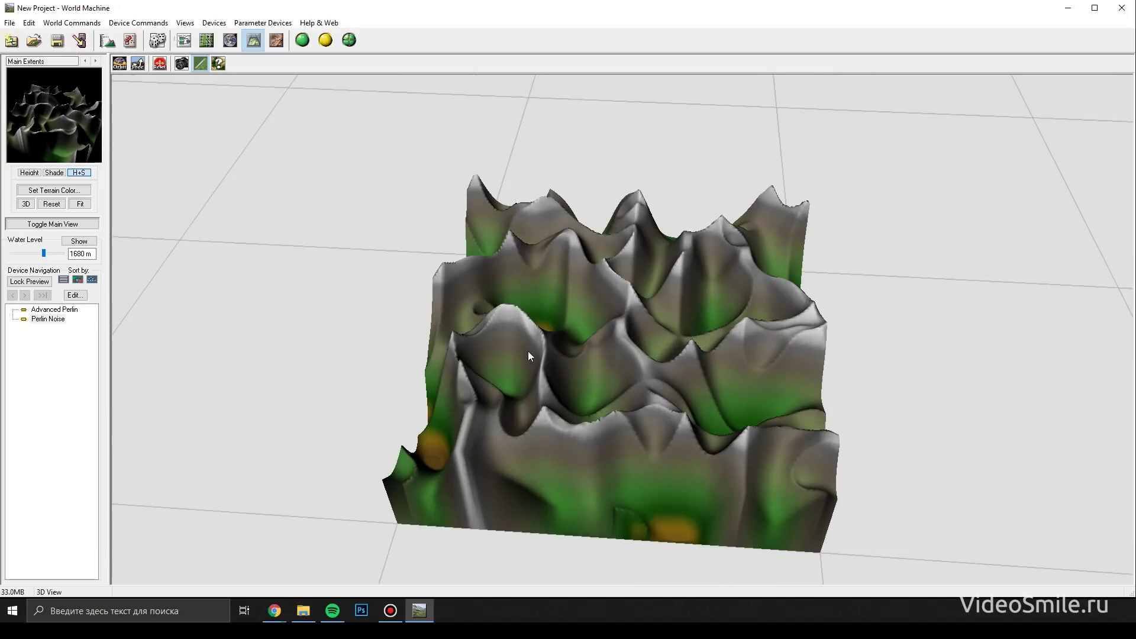
Step: Delete the Perlin Noise device from the device workview
key("F5")
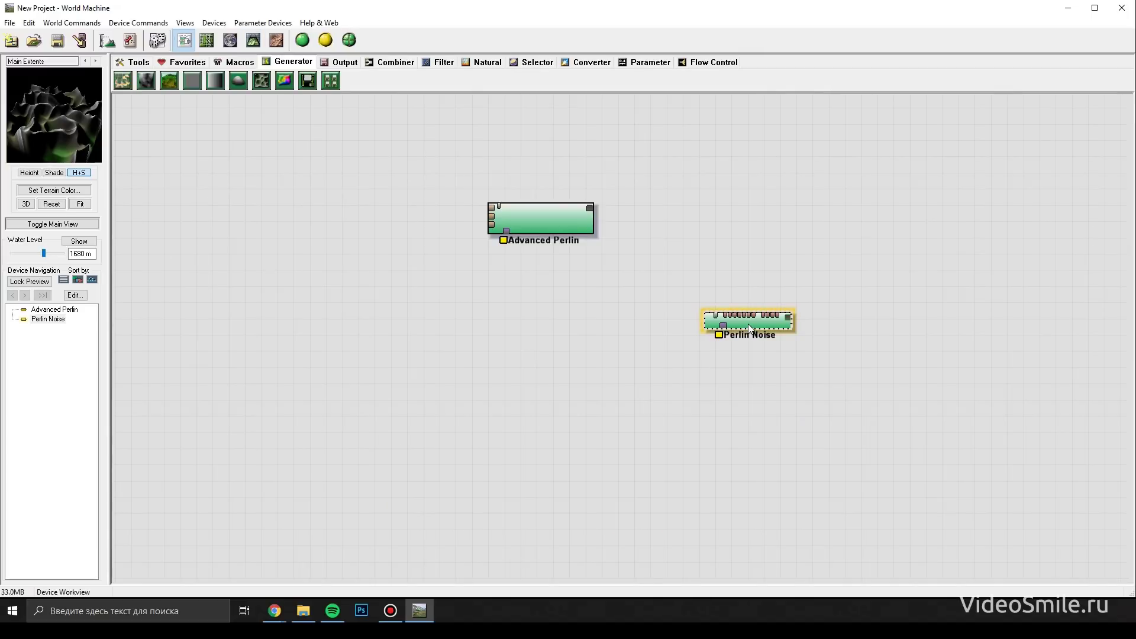
key("Delete")
left_click(599, 329)
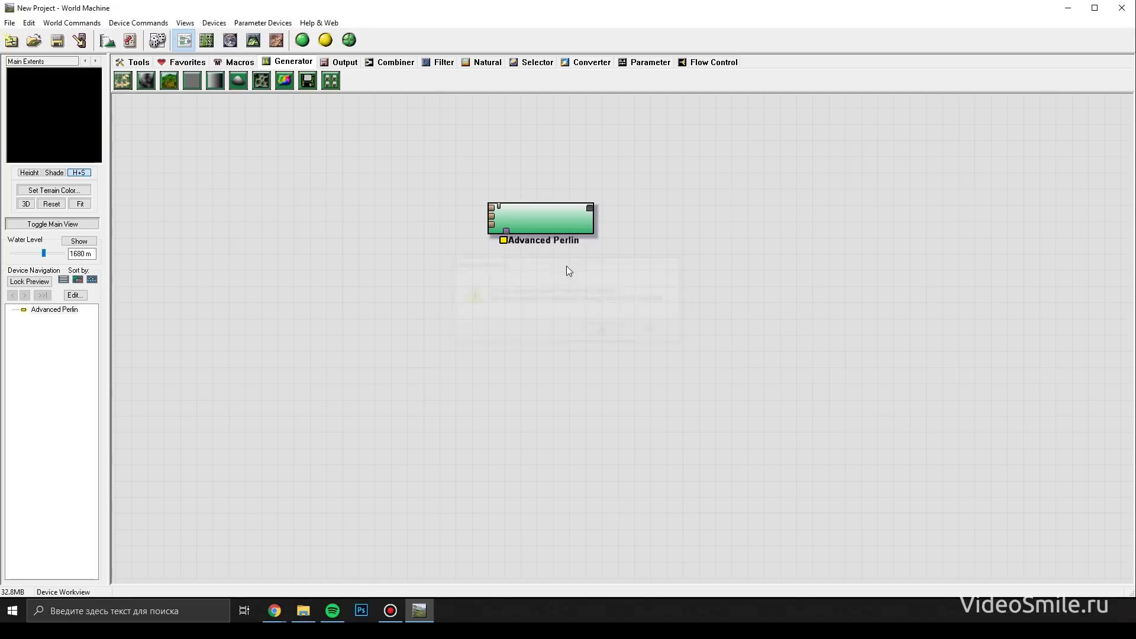
Step: Move the Advanced Perlin device slightly down and right, then set its style to Ridged and its feature scale to 3.36359 km
left_click(538, 221)
left_click_drag(536, 225, 564, 271)
double_click(565, 271)
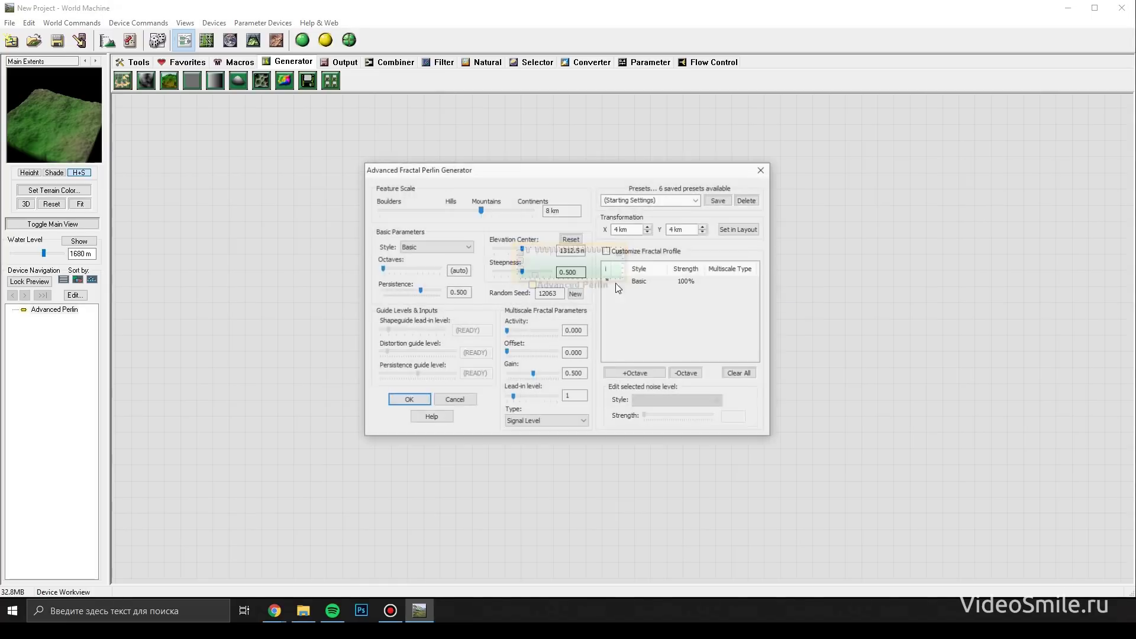
left_click_drag(537, 166, 849, 195)
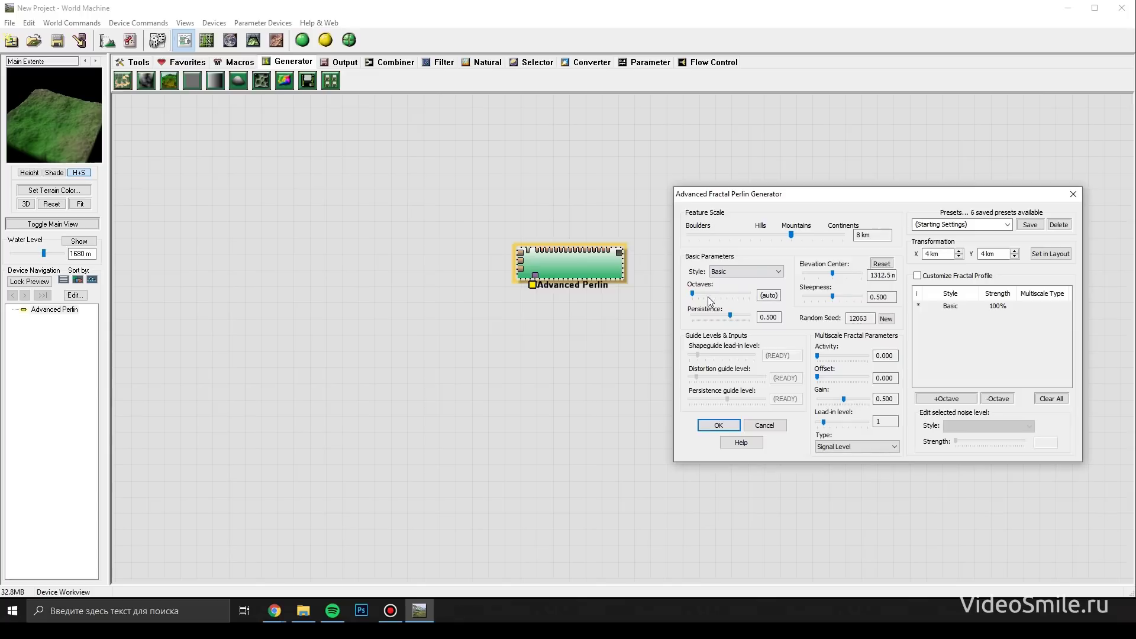
left_click(791, 238)
left_click_drag(790, 234, 780, 234)
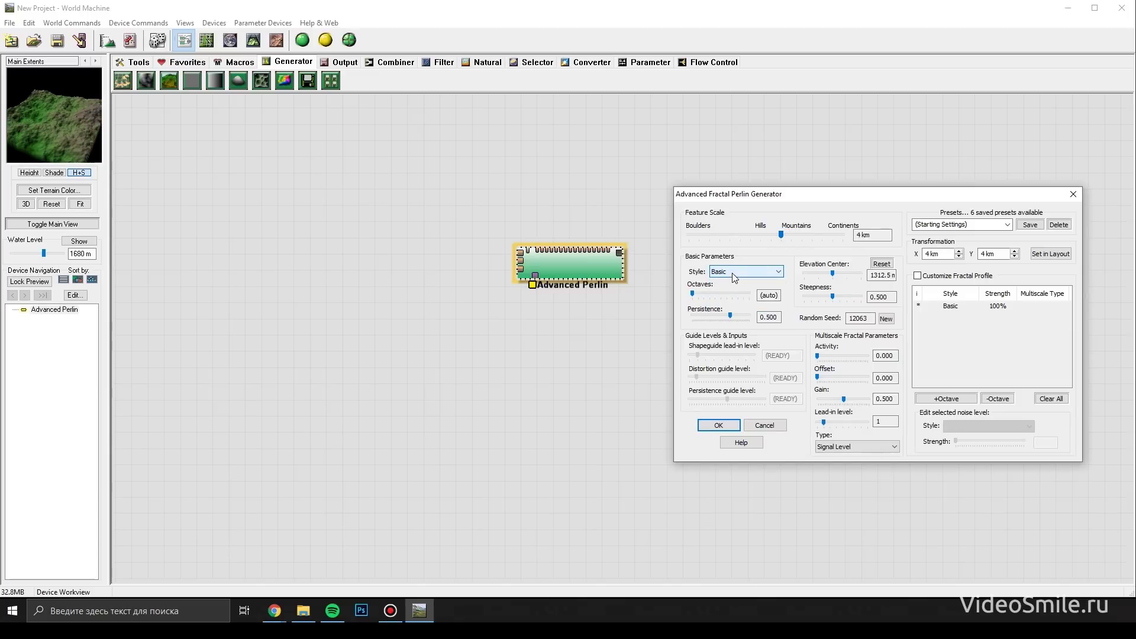
scroll(735, 278, "down", 1)
scroll(733, 272, "down", 1)
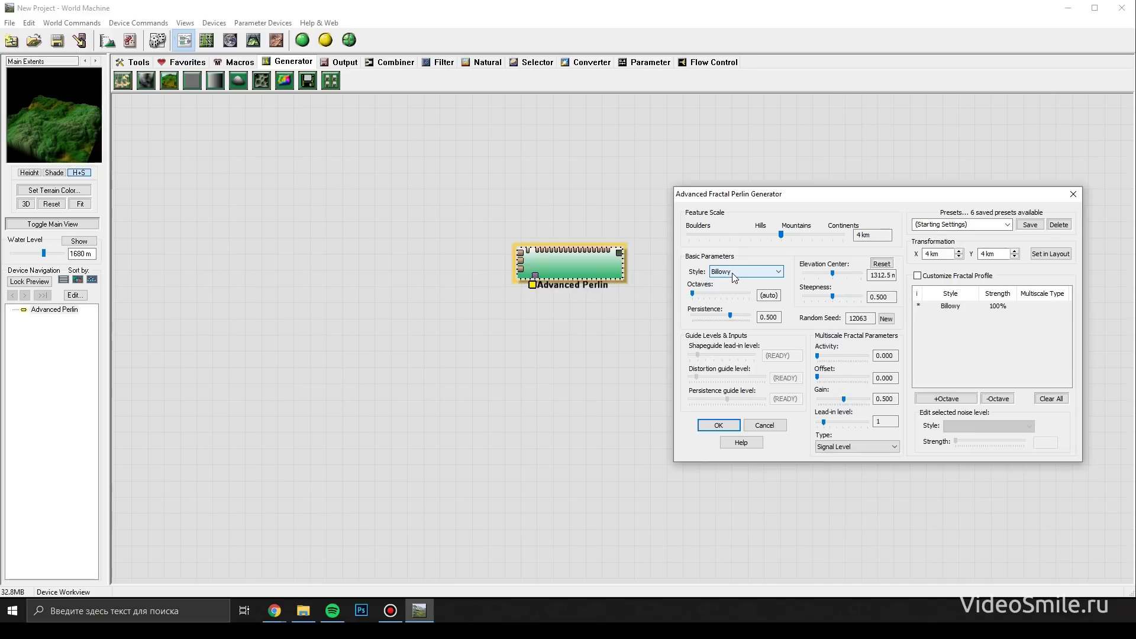
scroll(733, 272, "up", 1)
left_click_drag(782, 234, 777, 235)
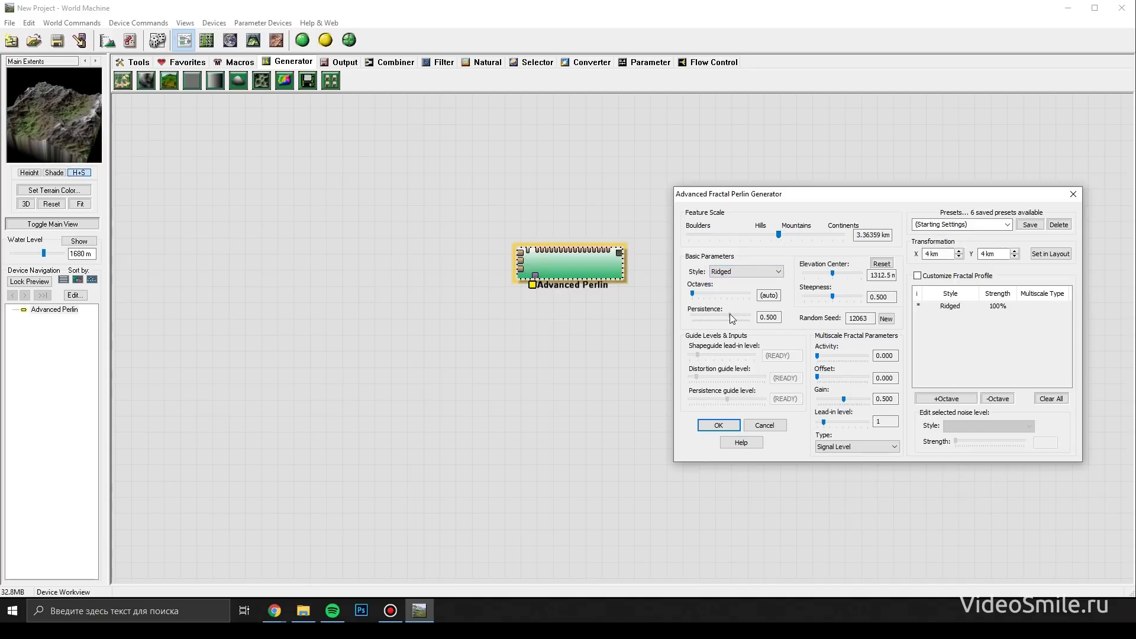
Step: Set Advanced Perlin's persistence to 0.375, keep its octaves on auto and accept the generator settings
left_click_drag(730, 313, 721, 314)
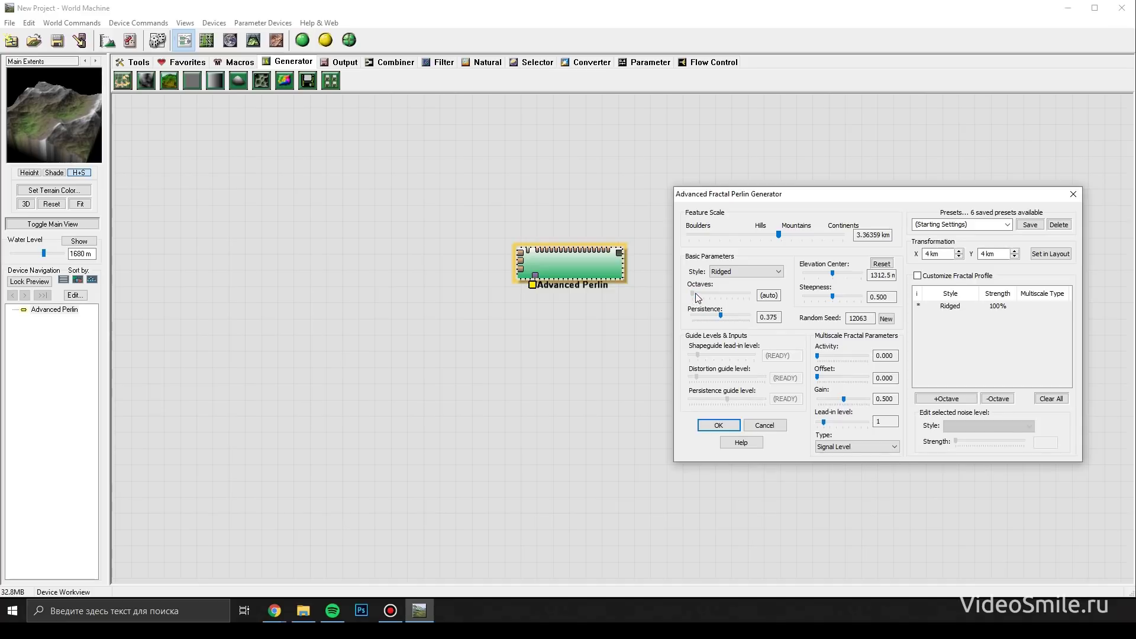
mouse_move(696, 294)
left_mouse_down()
mouse_move(733, 294)
mouse_move(686, 296)
left_mouse_up()
left_click(718, 425)
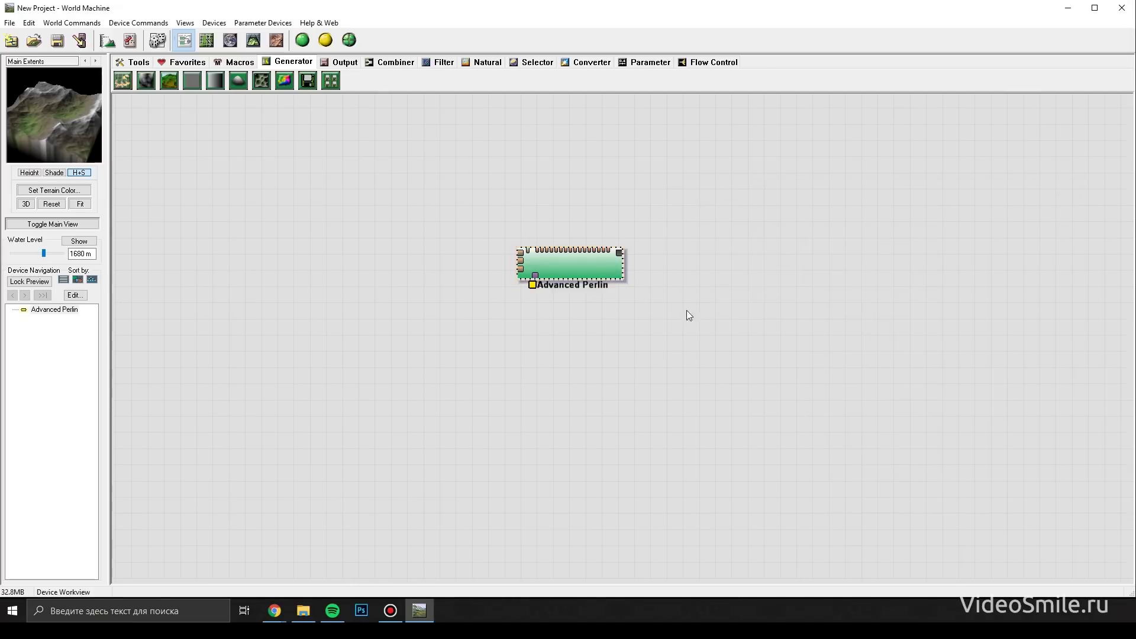
Step: Add a Combiner device below and to the right of Advanced Perlin and connect Advanced Perlin's output to the Combiner's first input
left_click_drag(589, 268, 542, 313)
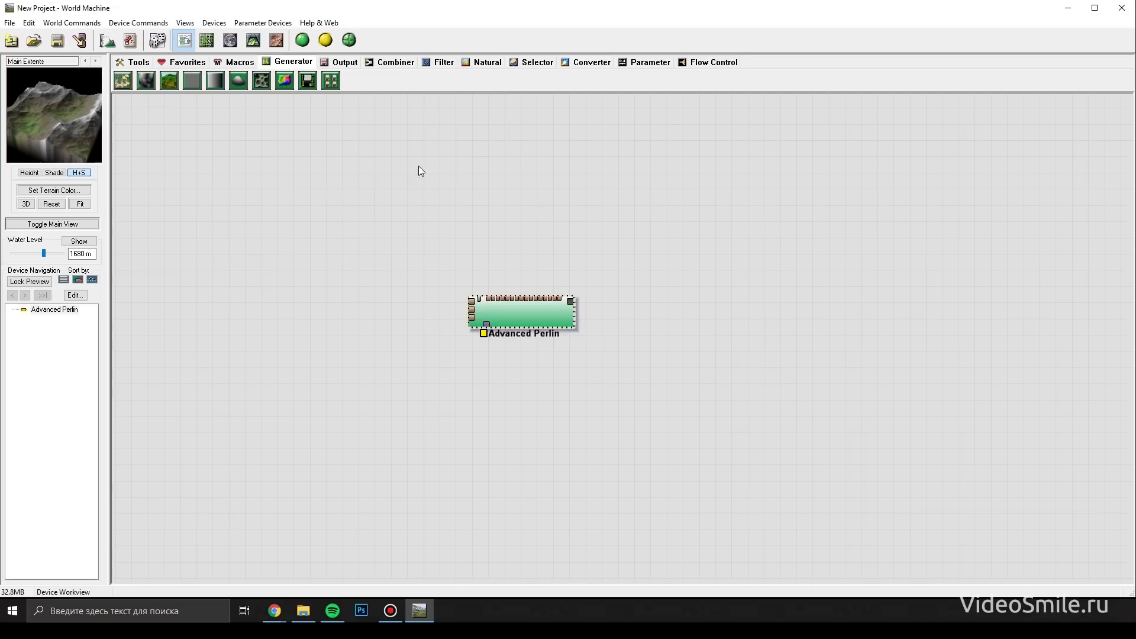
left_click(381, 61)
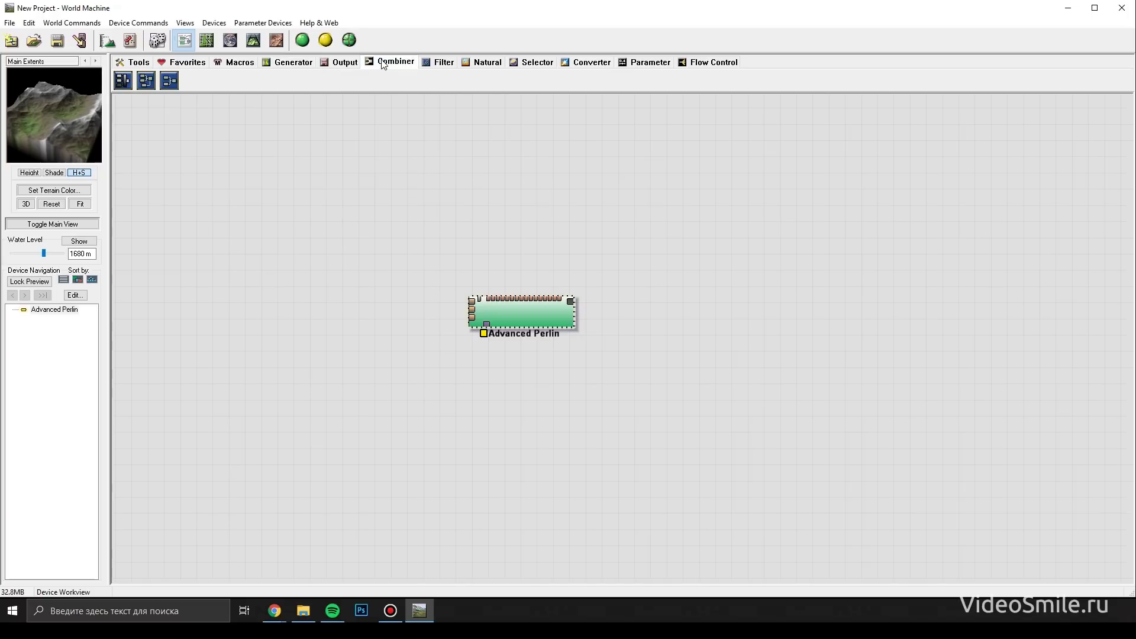
left_click(442, 63)
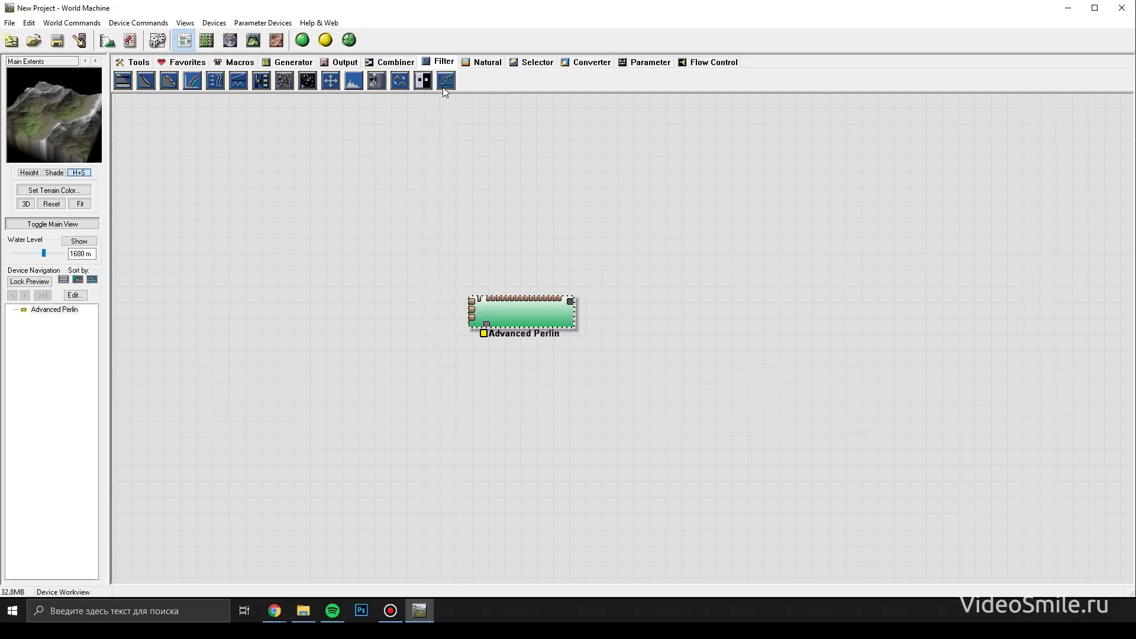
left_click(391, 61)
left_click(169, 80)
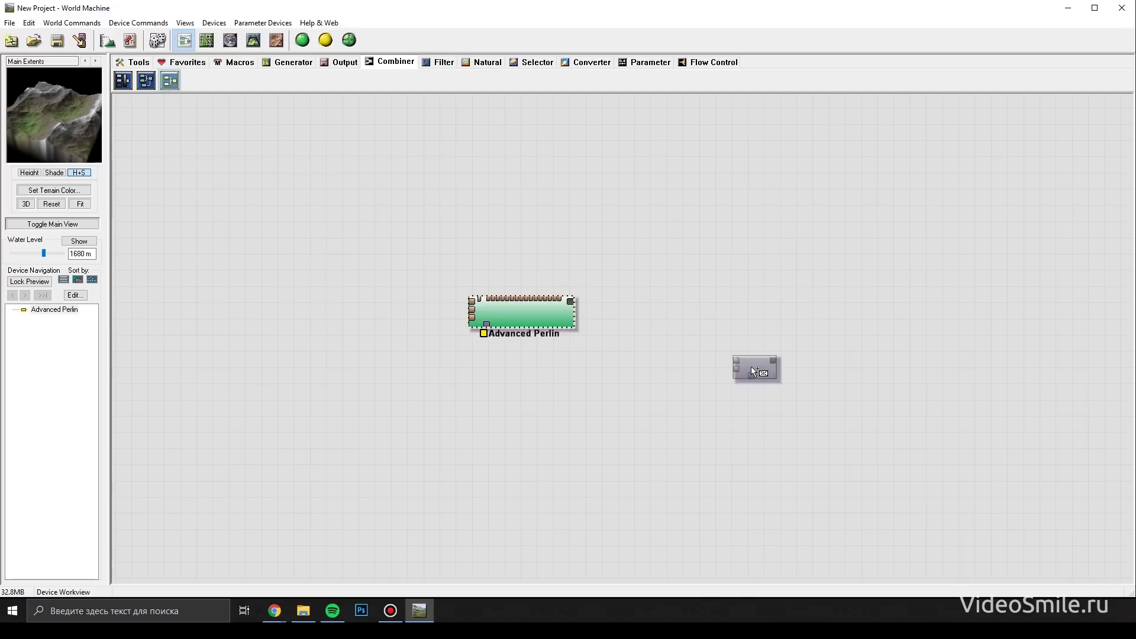
left_click(751, 367)
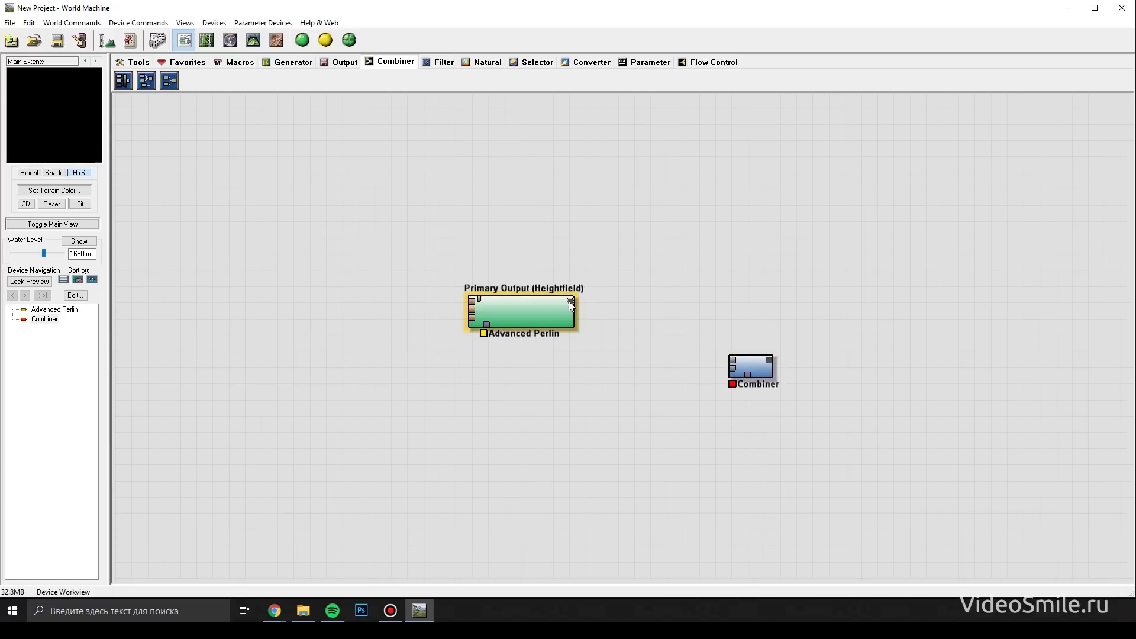
left_click_drag(570, 300, 734, 363)
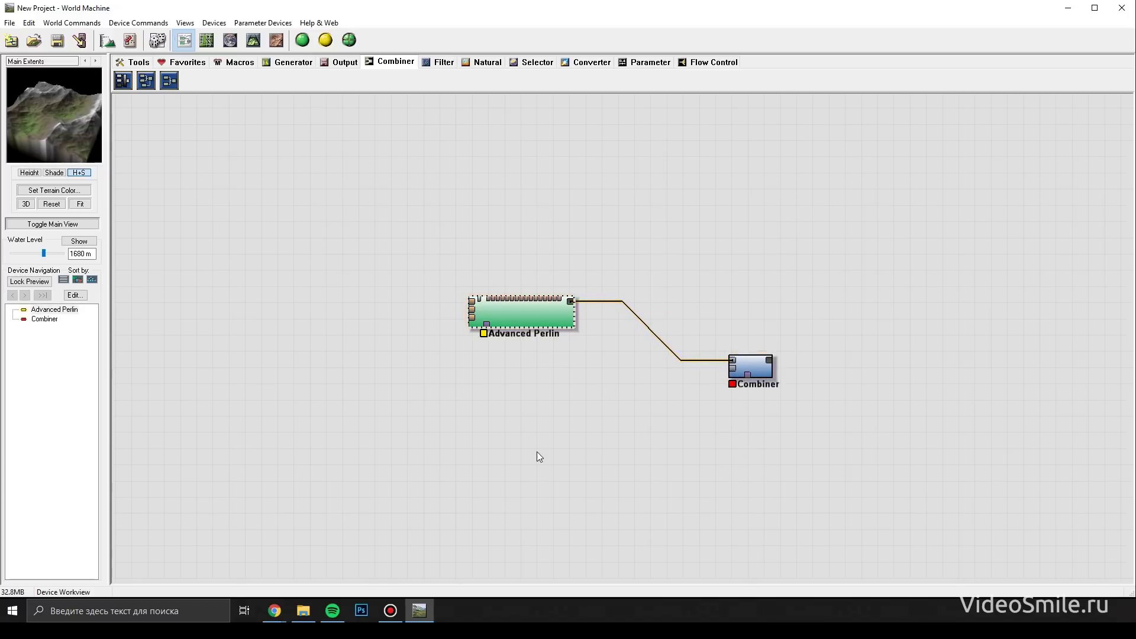
Step: Add a Perlin Noise generator below Advanced Perlin and connect its output to the Combiner's second input
left_click(288, 62)
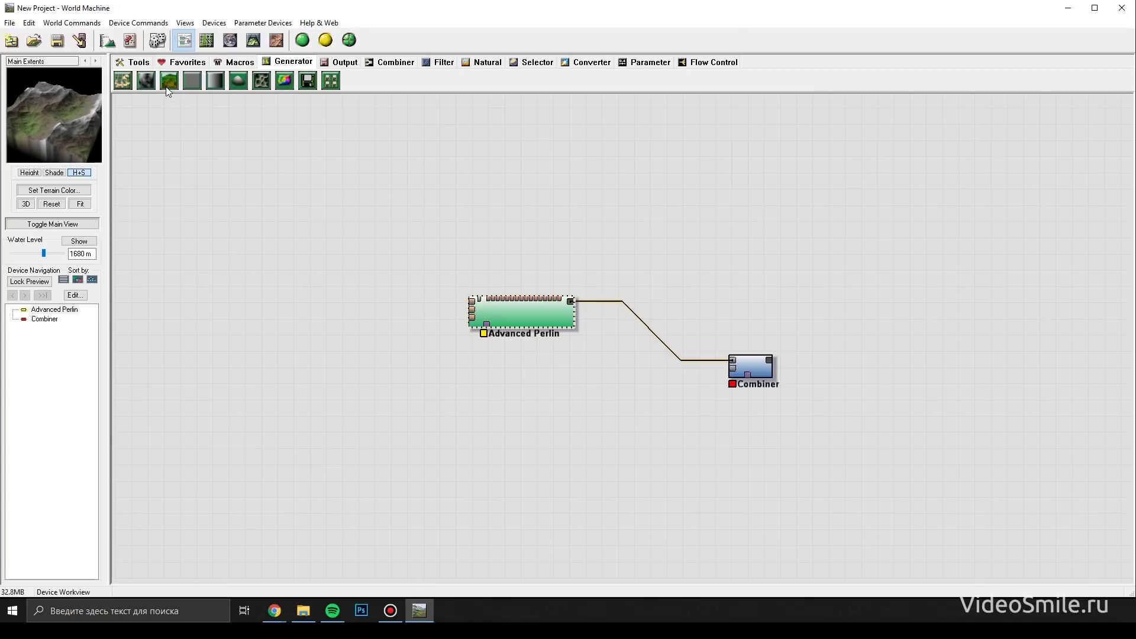
left_click(147, 86)
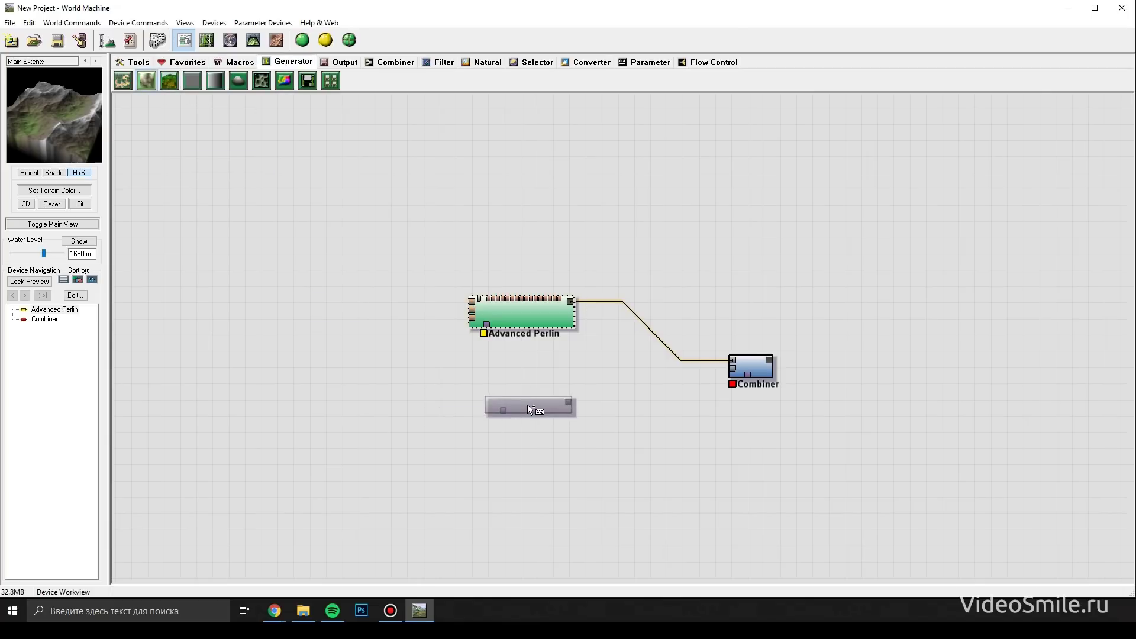
left_click(527, 405)
left_click(563, 402)
left_click_drag(562, 403, 733, 367)
Step: Try a strength of 0.34375 with the Average method in the Combiner's properties and discard the change
double_click(757, 378)
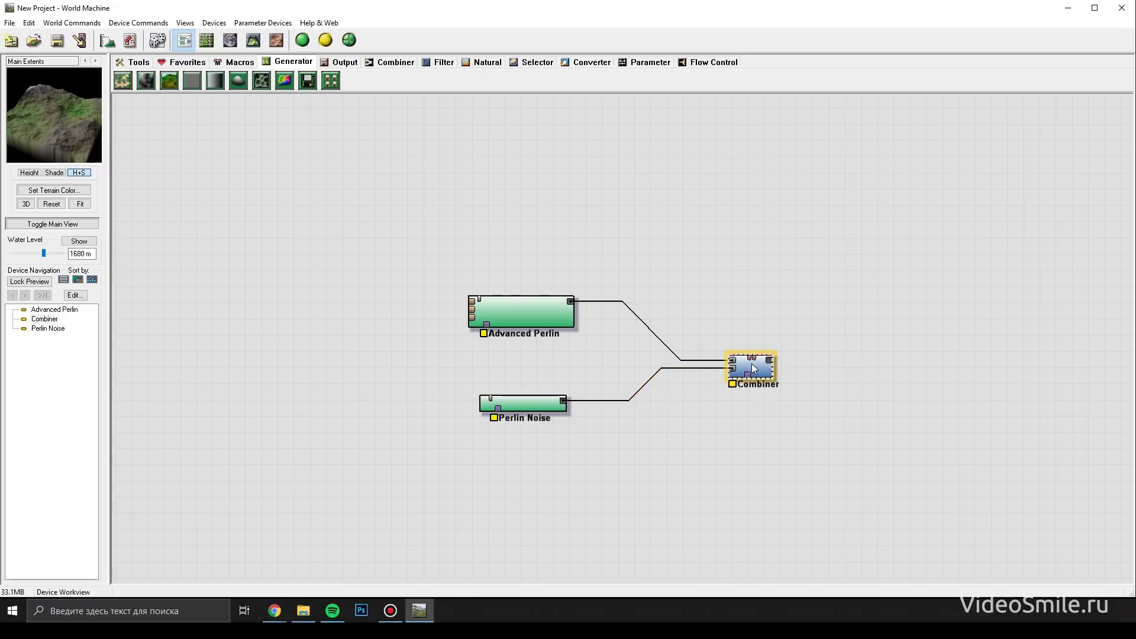
left_click_drag(579, 260, 850, 190)
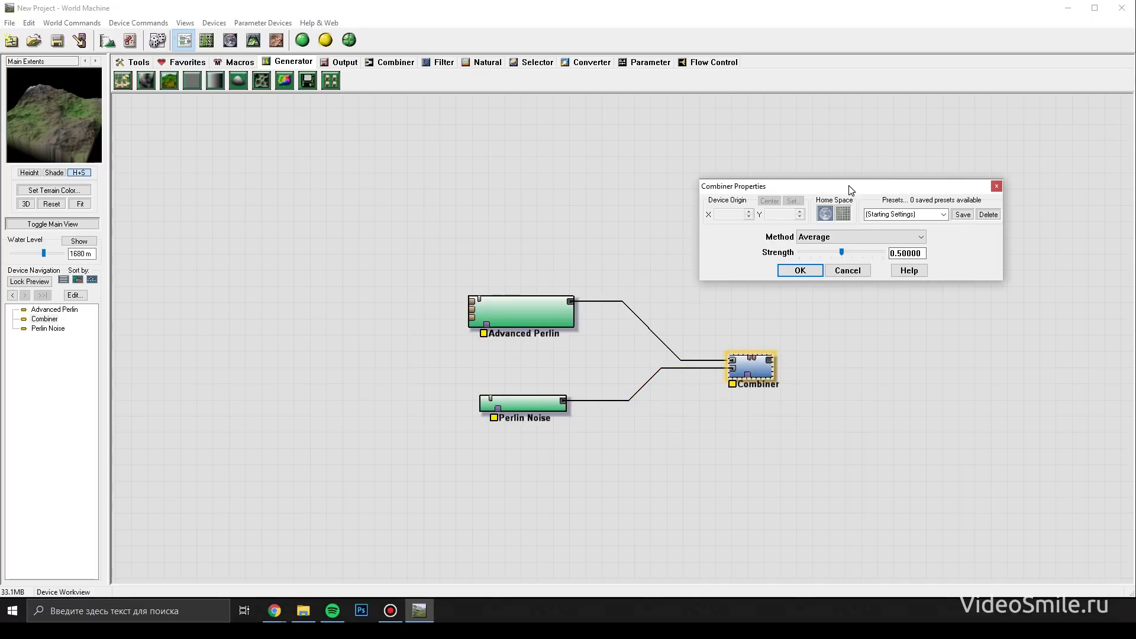
left_click(840, 237)
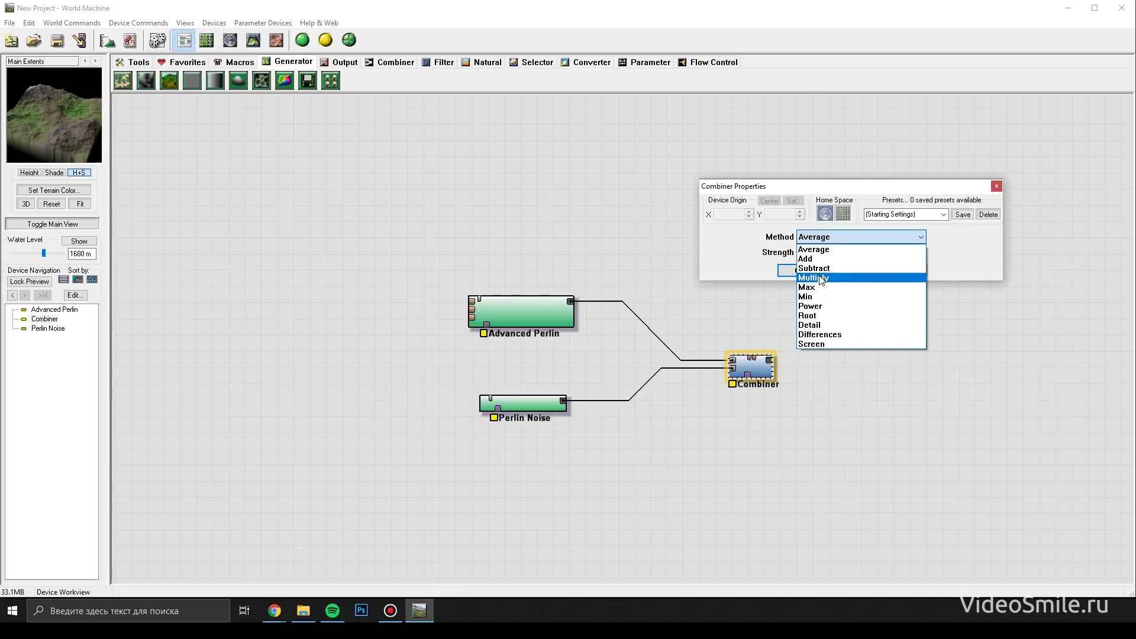
left_click(839, 237)
left_click(857, 251)
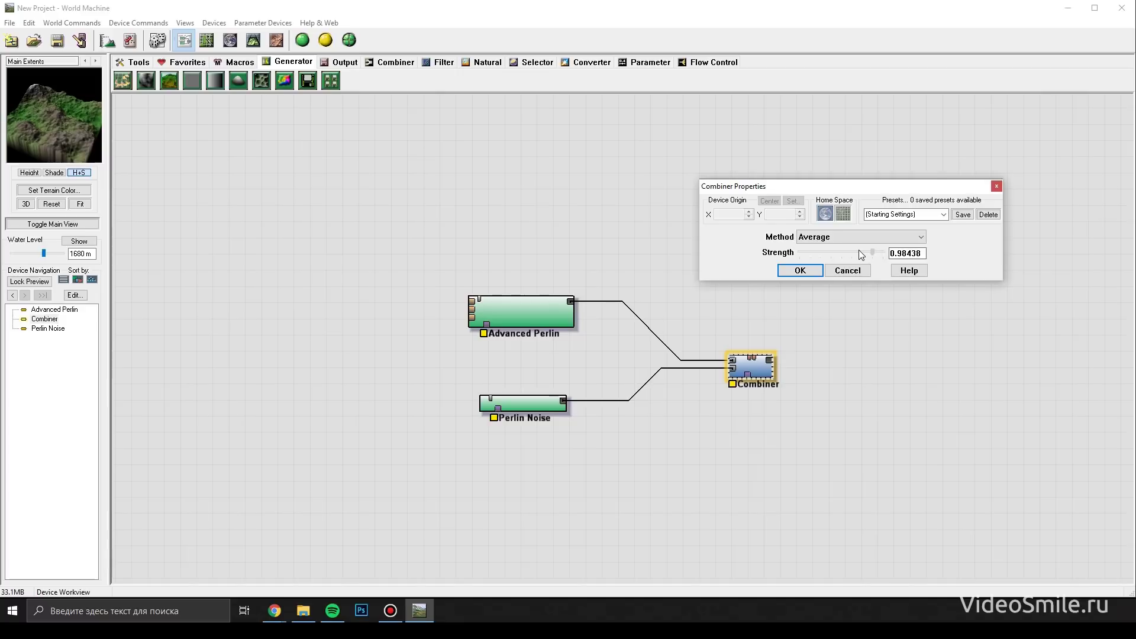
left_click_drag(872, 253, 828, 268)
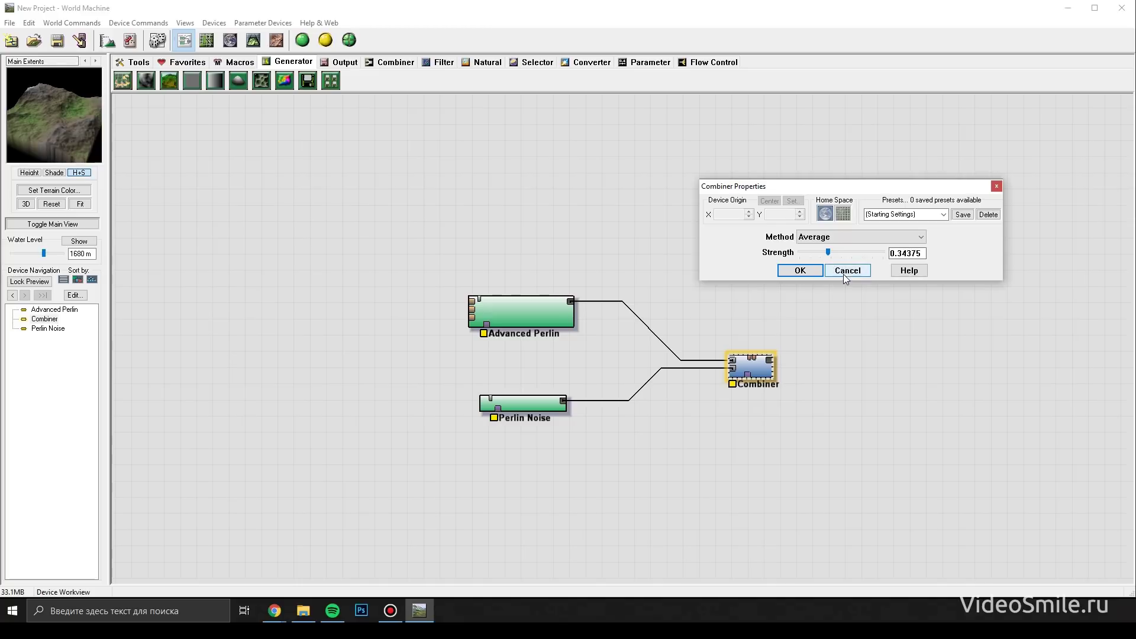
left_click(844, 275)
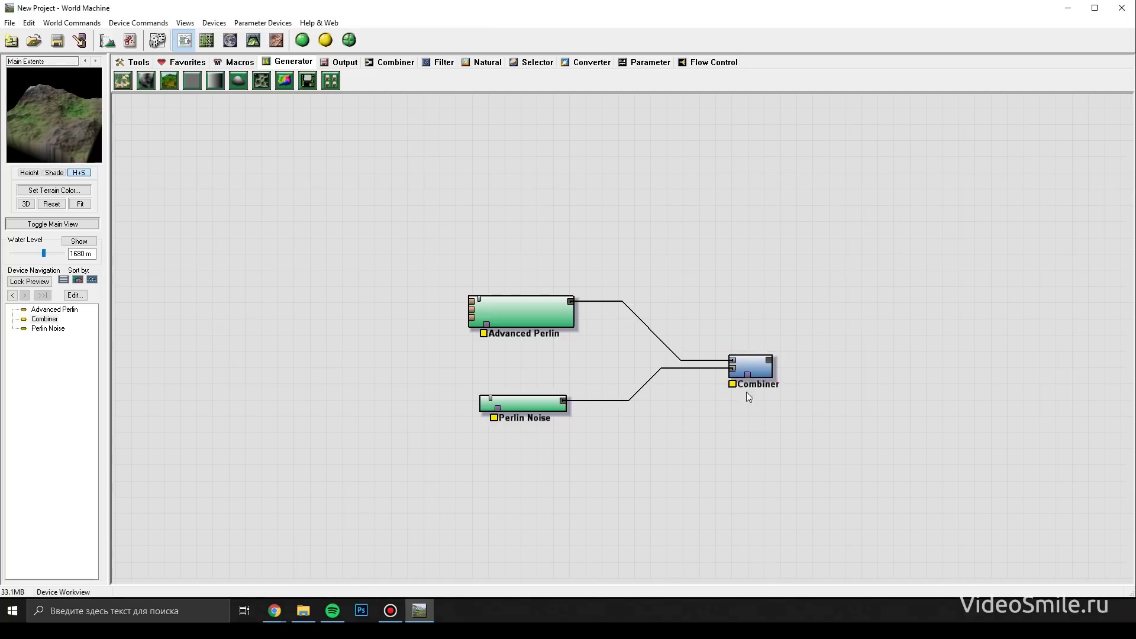
Step: Delete the Perlin Noise and Combiner devices, leaving Advanced Perlin selected
left_click(530, 405)
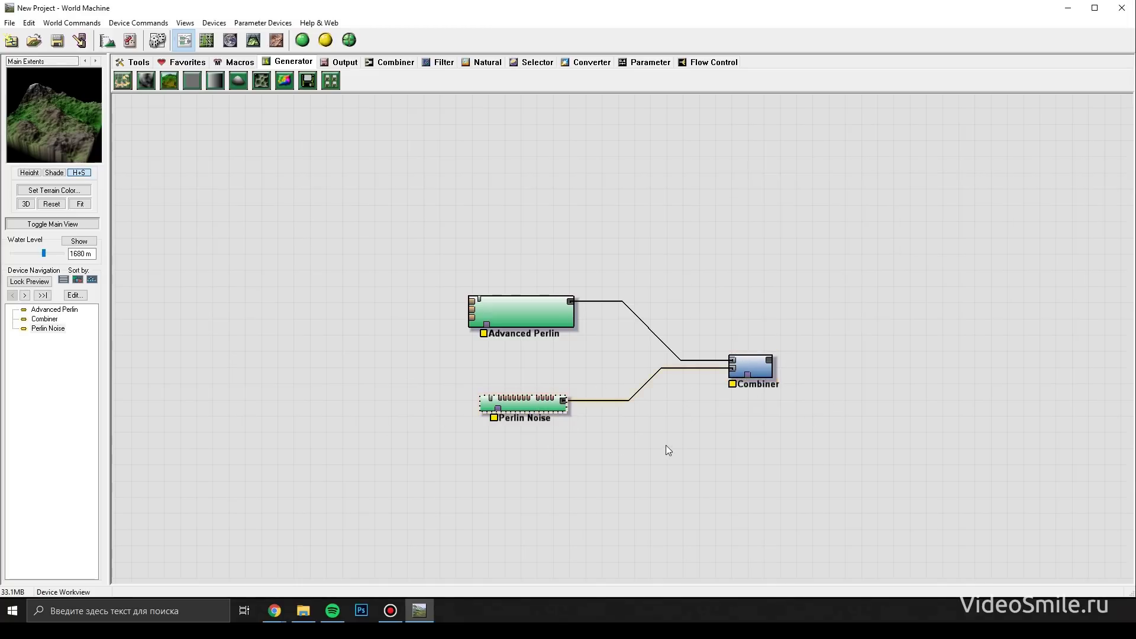
key("Delete")
left_click(603, 330)
left_click(734, 372)
key("Delete")
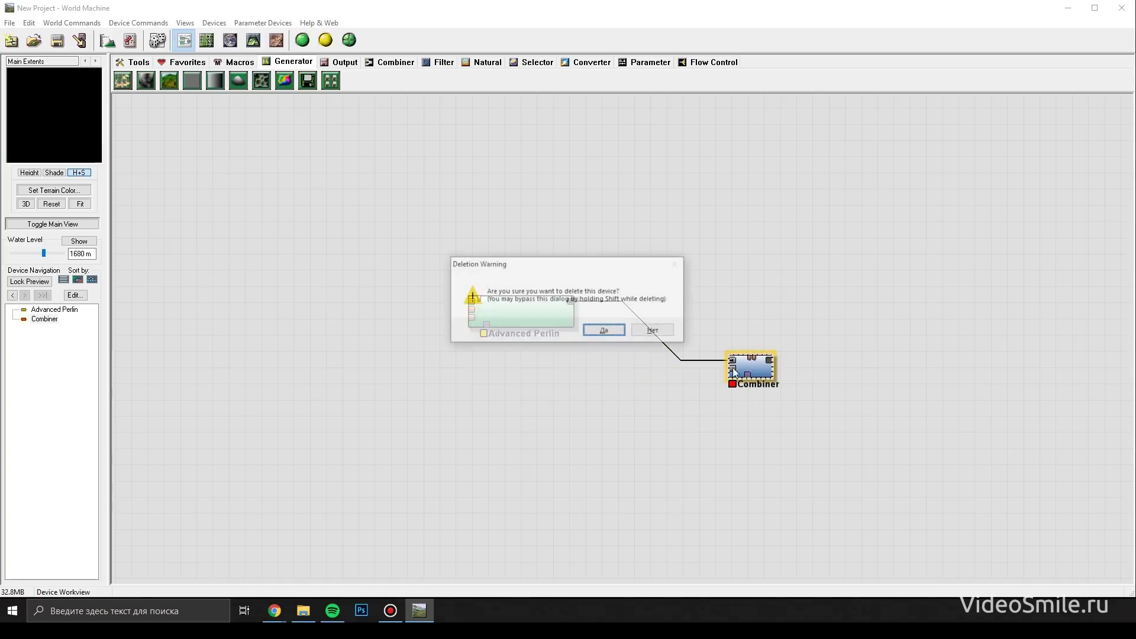
left_click(604, 330)
left_click(534, 303)
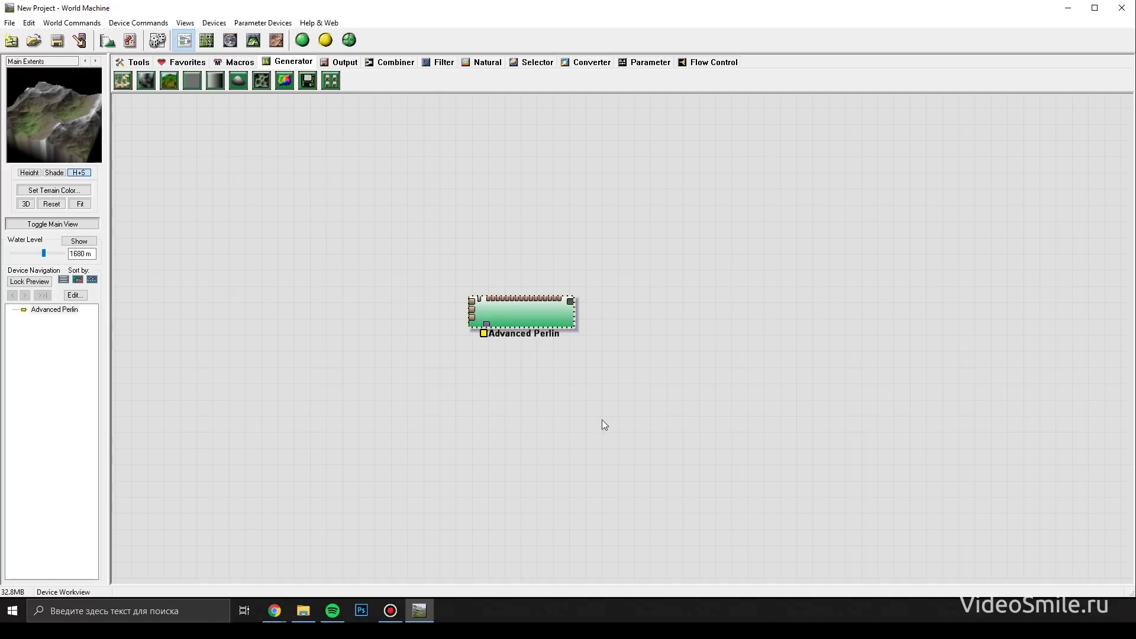
Step: Add a Bias/Gain filter above and to the right of Advanced Perlin and connect Advanced Perlin's output to its input
left_click(538, 421)
left_click(442, 62)
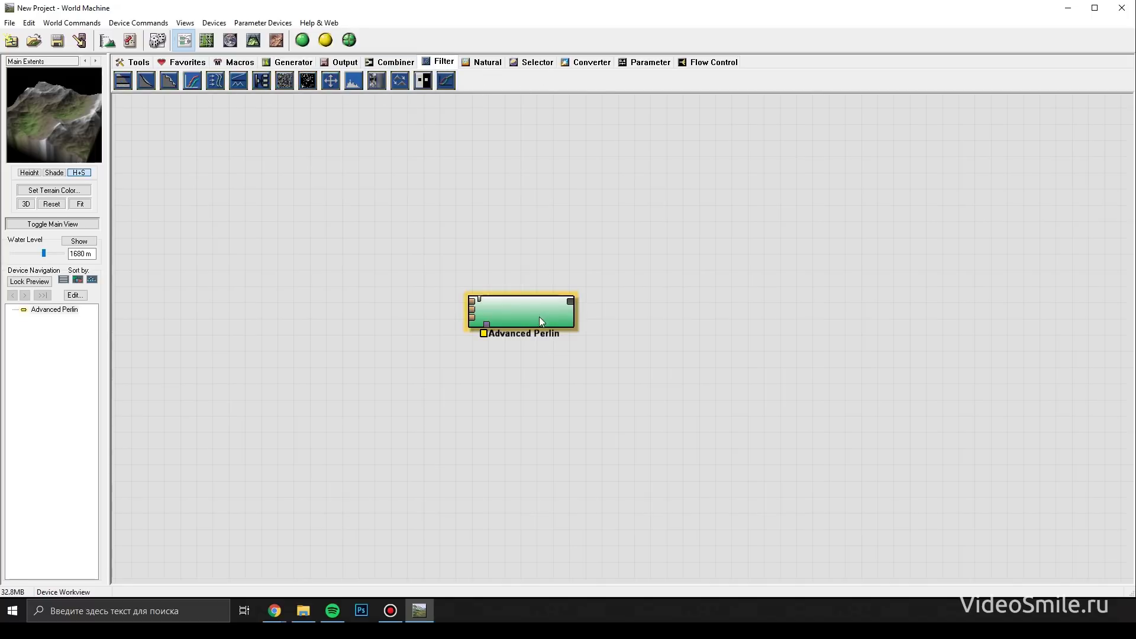
mouse_move(80, 137)
left_mouse_down()
mouse_move(75, 147)
mouse_move(33, 114)
mouse_move(89, 126)
mouse_move(74, 118)
mouse_move(90, 134)
mouse_move(58, 129)
mouse_move(84, 128)
mouse_move(63, 129)
mouse_move(91, 112)
mouse_move(98, 151)
left_mouse_up()
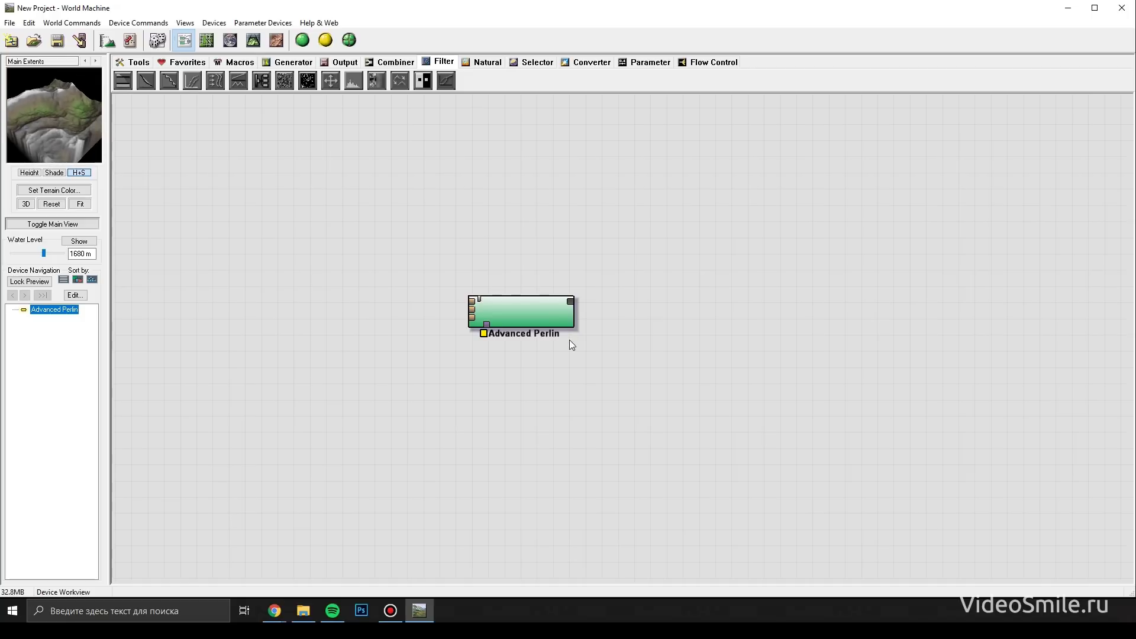
left_click(437, 62)
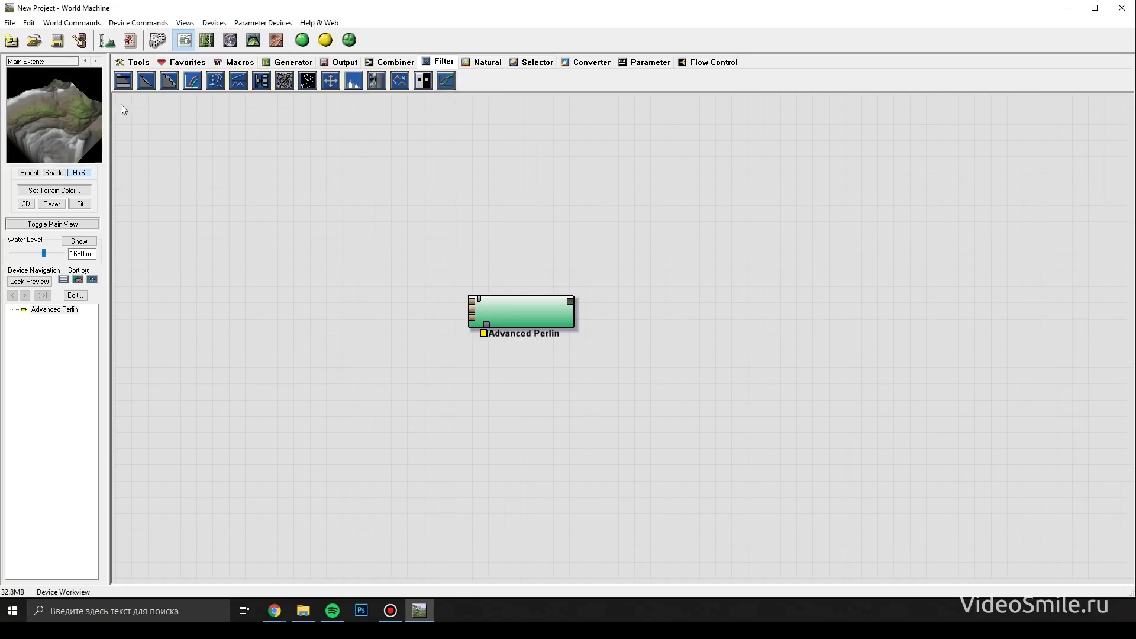
left_click(446, 81)
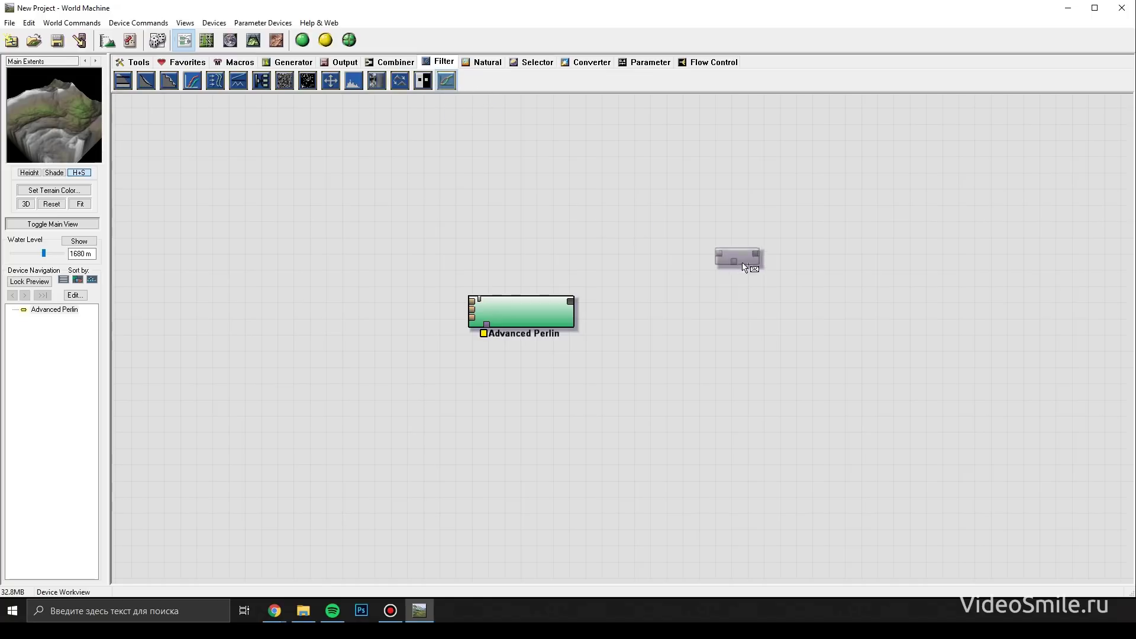
left_click(734, 274)
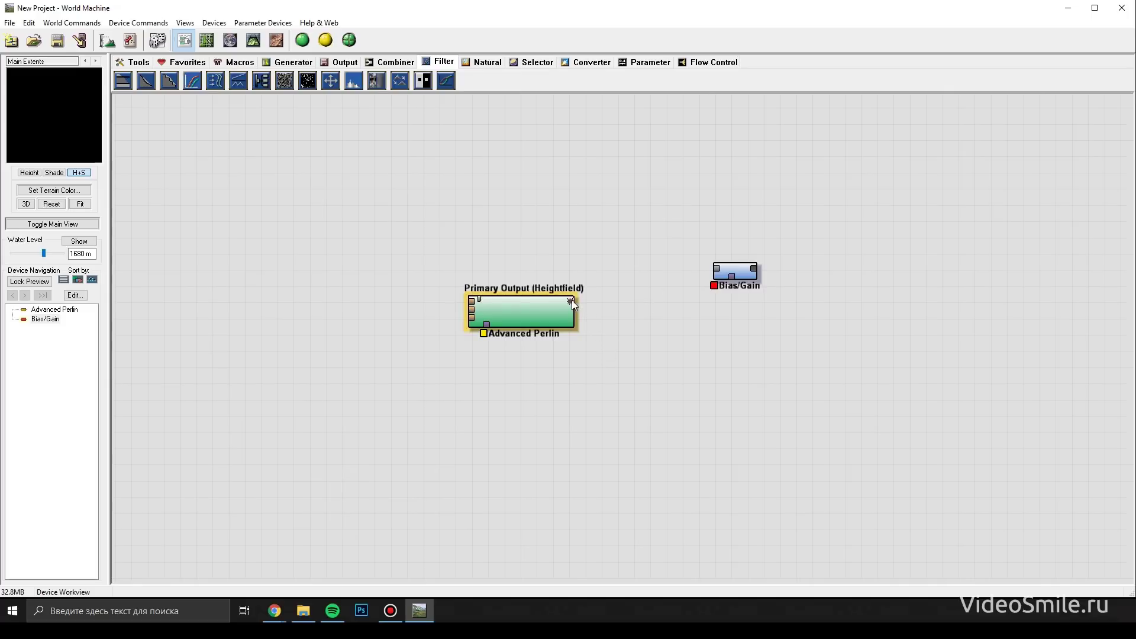
left_click_drag(571, 300, 717, 270)
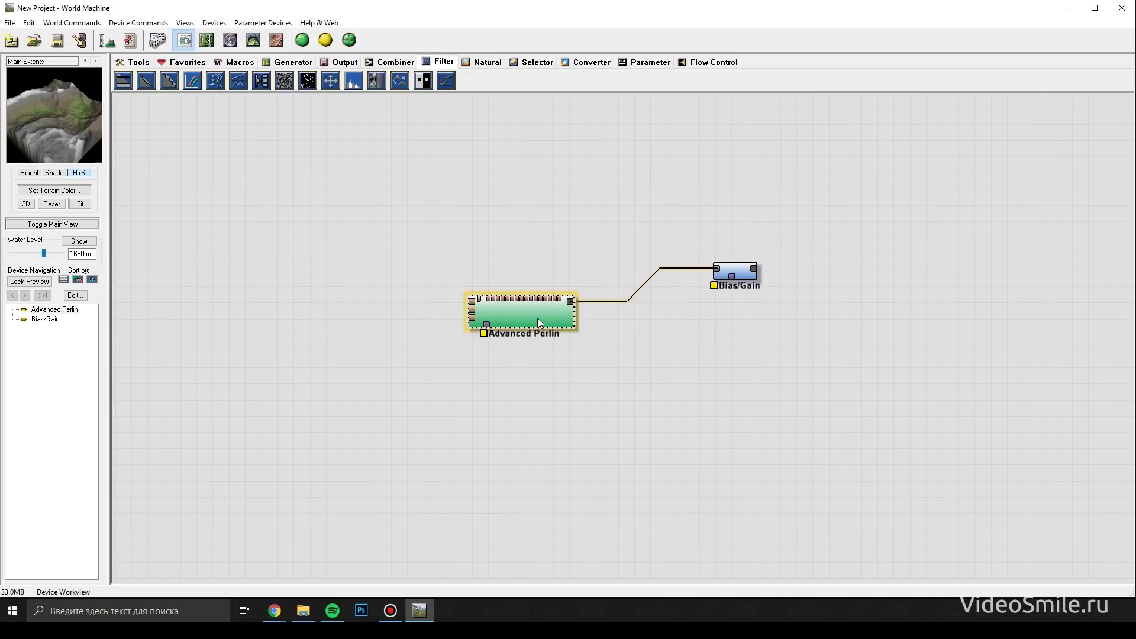
Step: Set Bias/Gain's bias to 0.51561 and its gain to 0.53122 and accept the properties
double_click(742, 275)
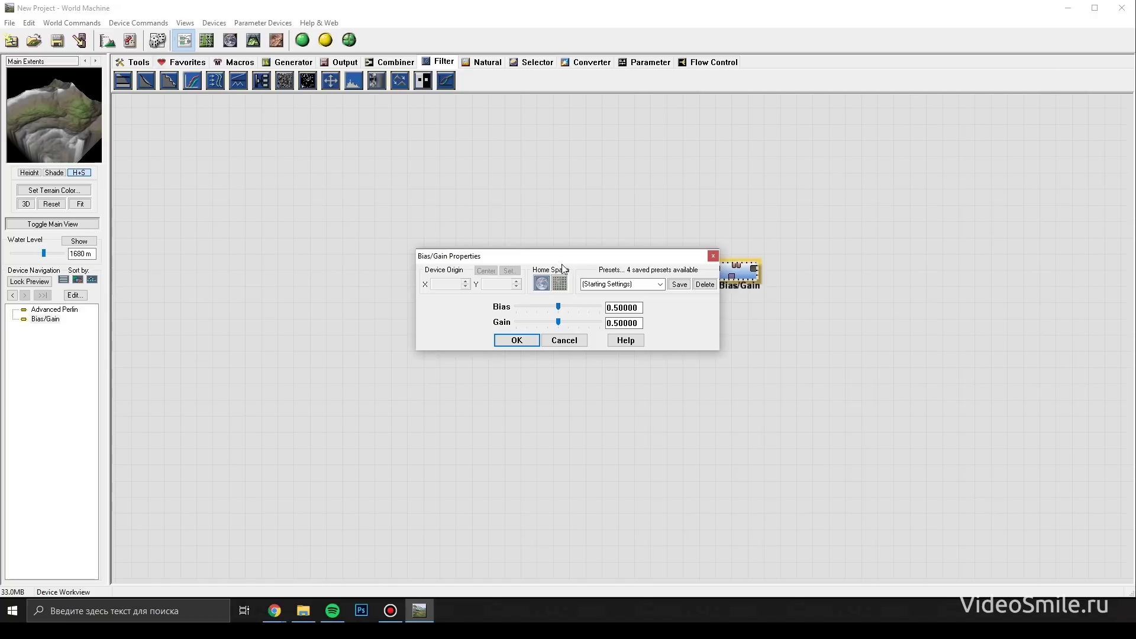
left_click_drag(561, 257, 712, 370)
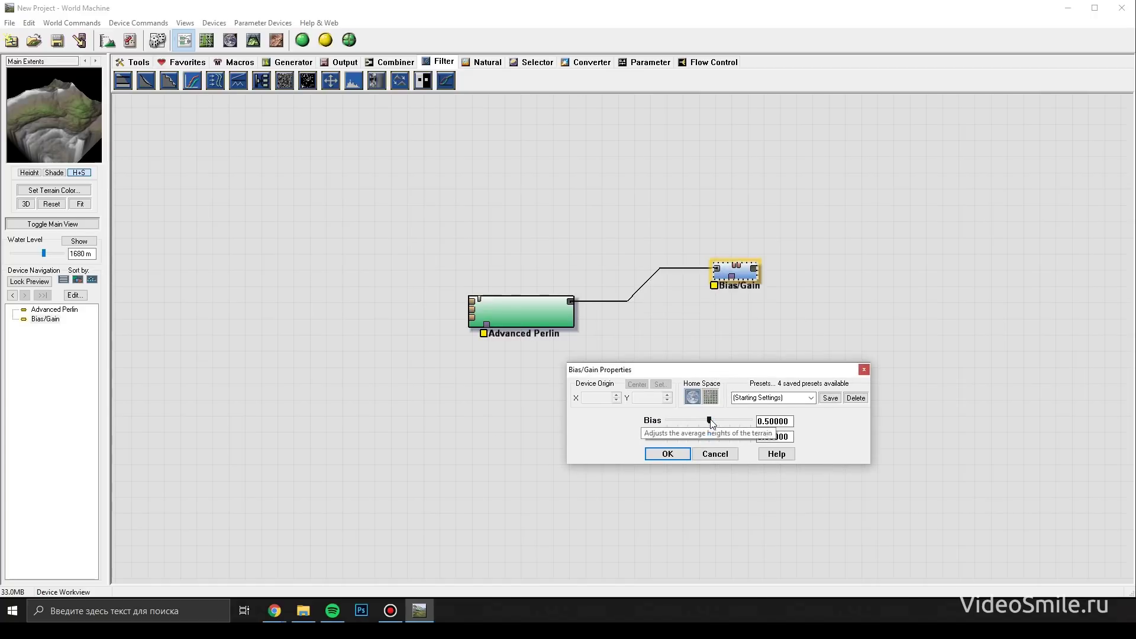
mouse_move(712, 424)
left_mouse_down()
mouse_move(732, 427)
mouse_move(700, 438)
mouse_move(717, 440)
mouse_move(711, 421)
left_mouse_up()
left_click(683, 455)
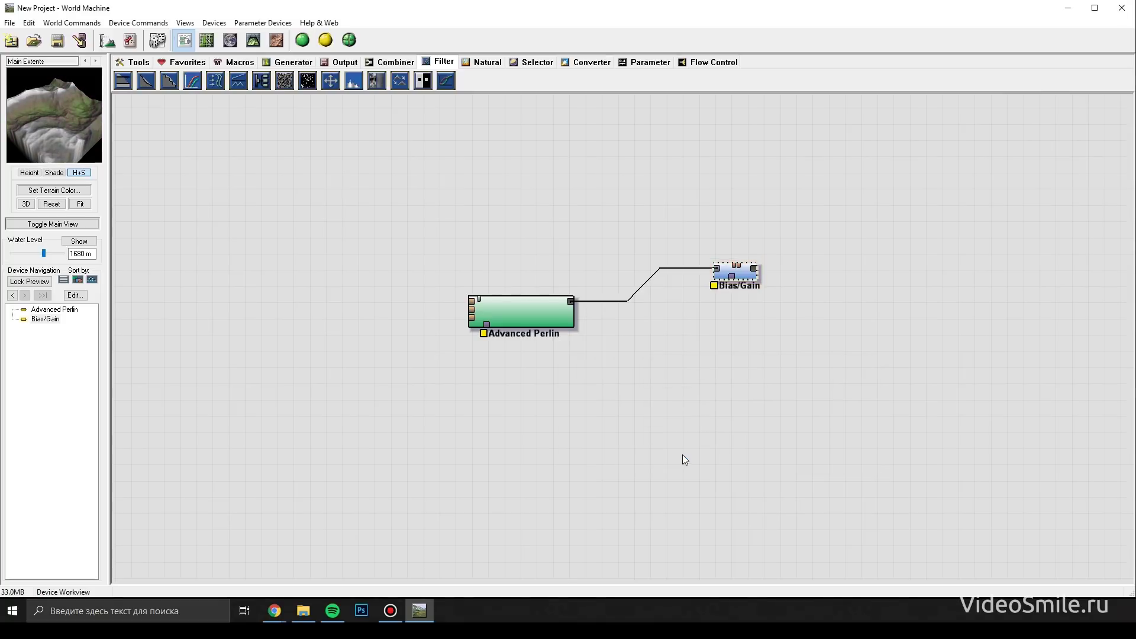
Step: Change the Bias/Gain device's display hint so that its output previews as a flat grayscale surface
right_click(749, 275)
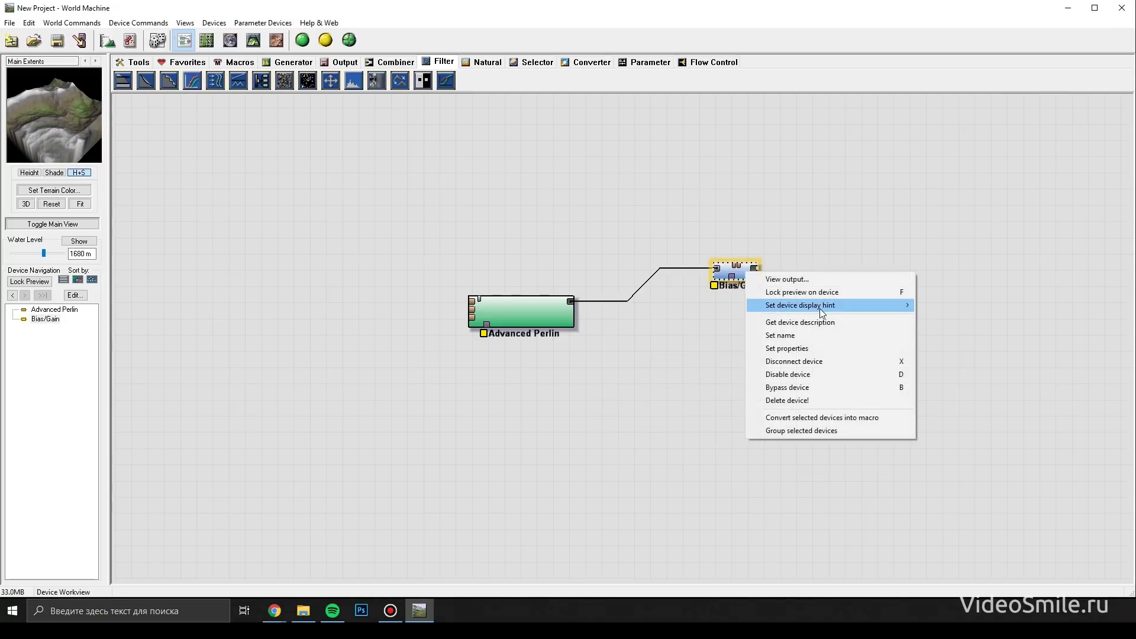
mouse_move(822, 308)
left_click(955, 333)
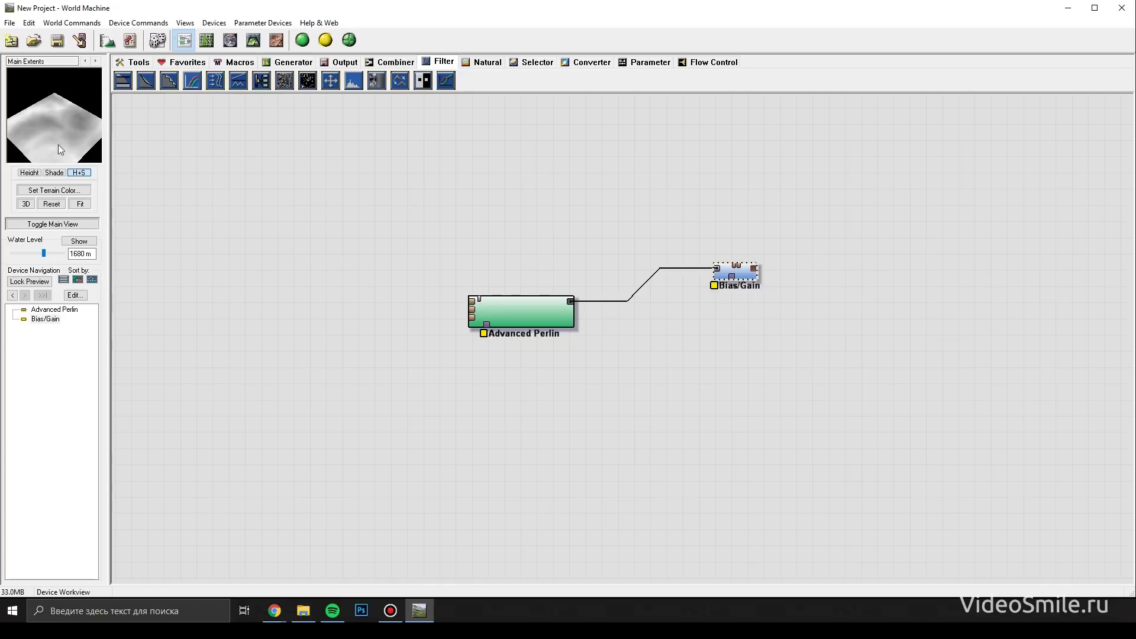
Step: Readjust the bias and gain of the Bias/Gain device, accept the properties and deselect the device
double_click(750, 282)
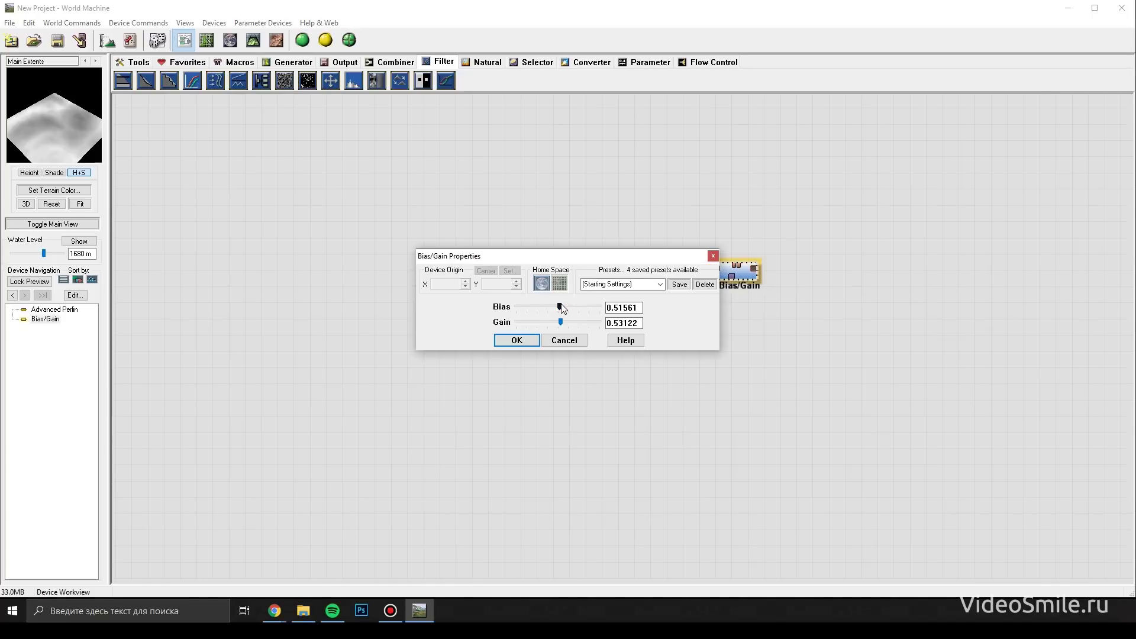
mouse_move(563, 307)
left_mouse_down()
mouse_move(545, 306)
mouse_move(542, 323)
mouse_move(553, 322)
left_mouse_up()
left_click(517, 341)
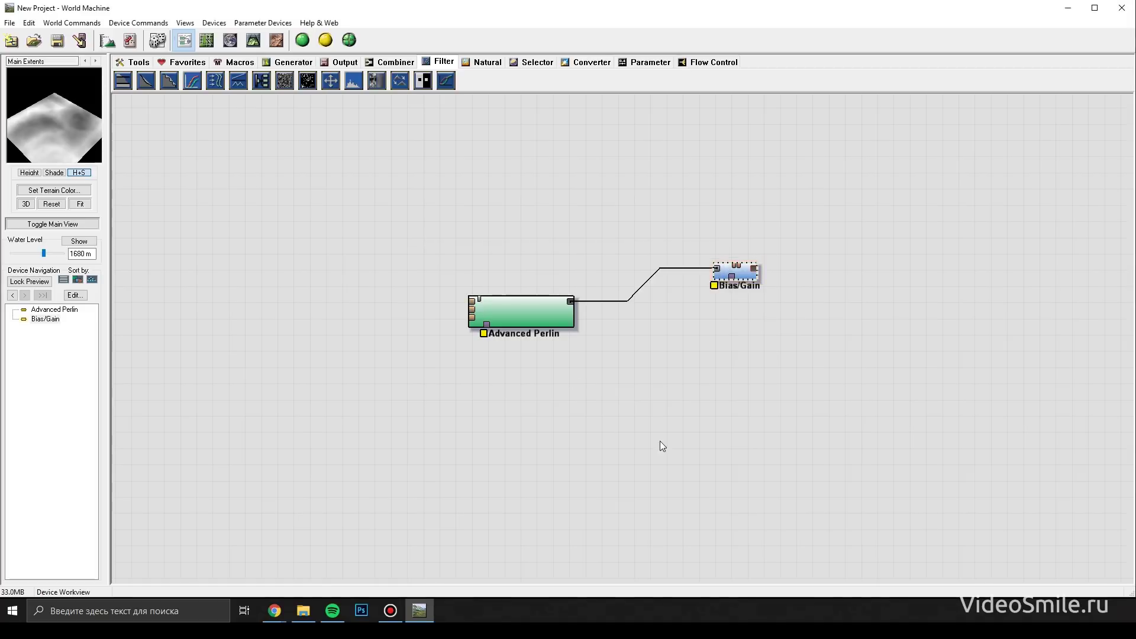
left_click(759, 365)
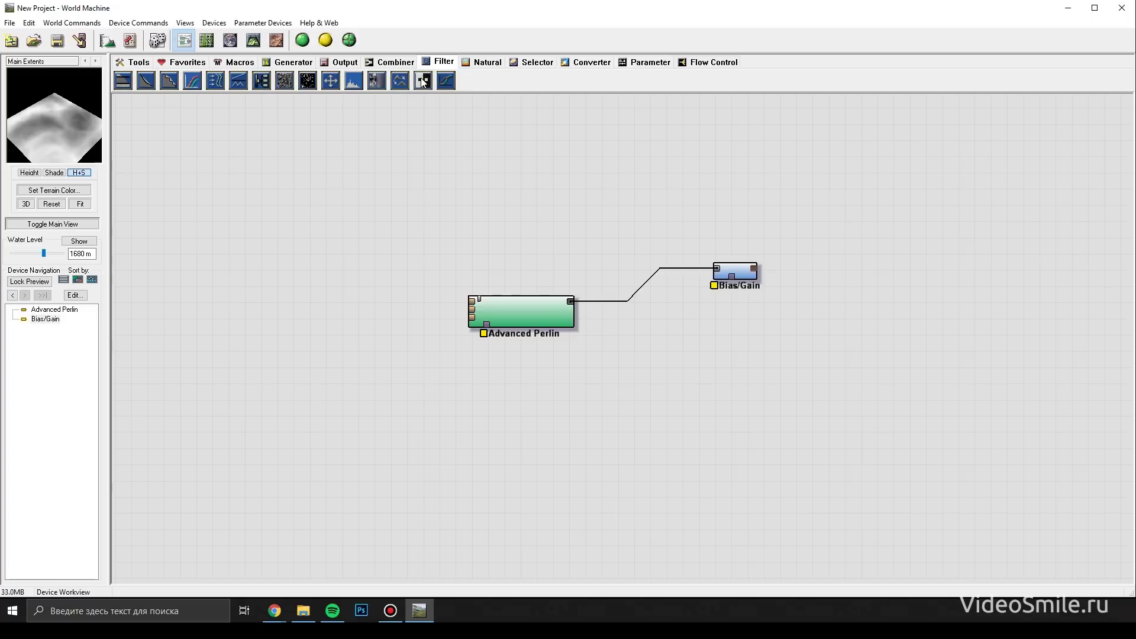
Step: Add a Curves device below Bias/Gain, redraw its height curve freehand with a steep step and uneven upper part, and accept it
left_click(194, 84)
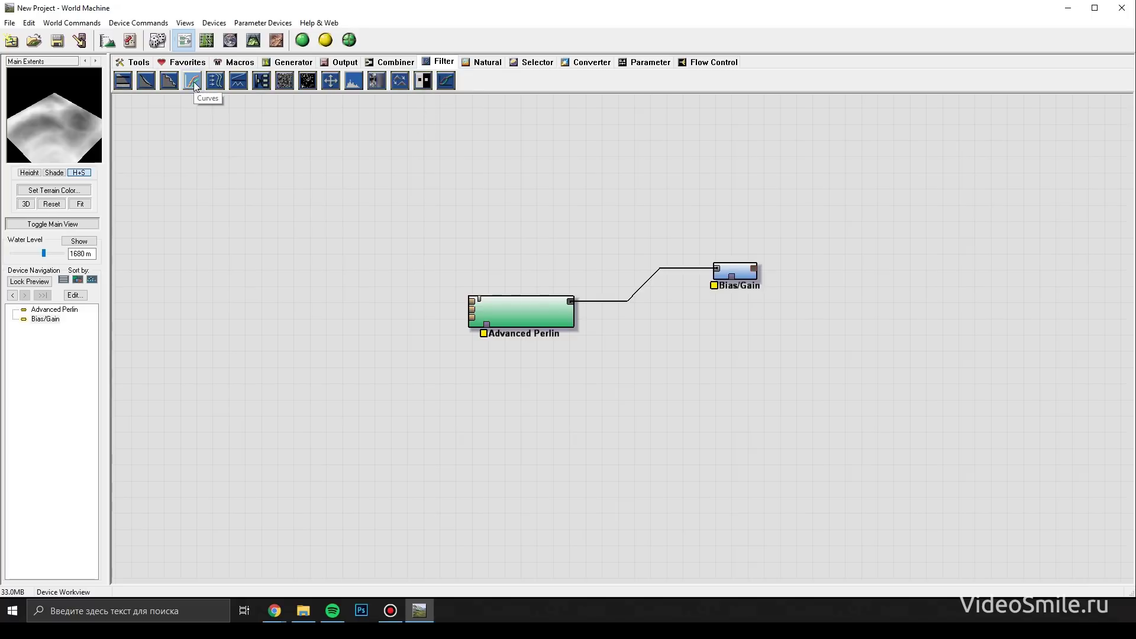
left_click(776, 334)
double_click(791, 333)
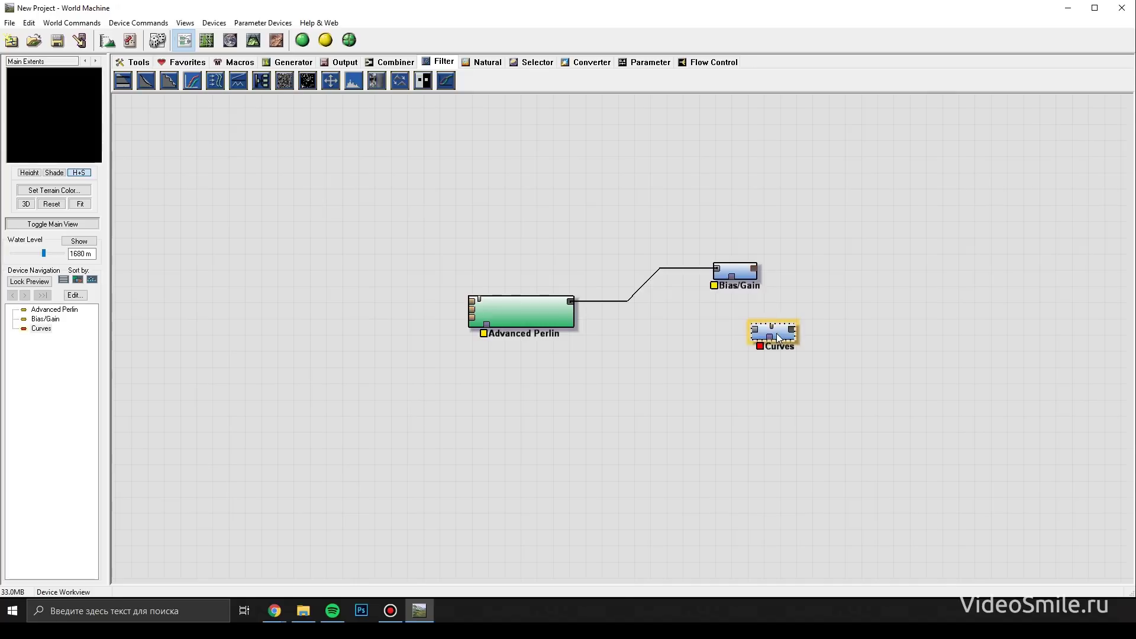
left_click_drag(556, 220, 480, 294)
mouse_move(448, 331)
left_mouse_down()
mouse_move(453, 369)
mouse_move(411, 419)
mouse_move(368, 438)
left_mouse_up()
mouse_move(555, 252)
left_mouse_down()
mouse_move(588, 189)
mouse_move(626, 190)
left_mouse_up()
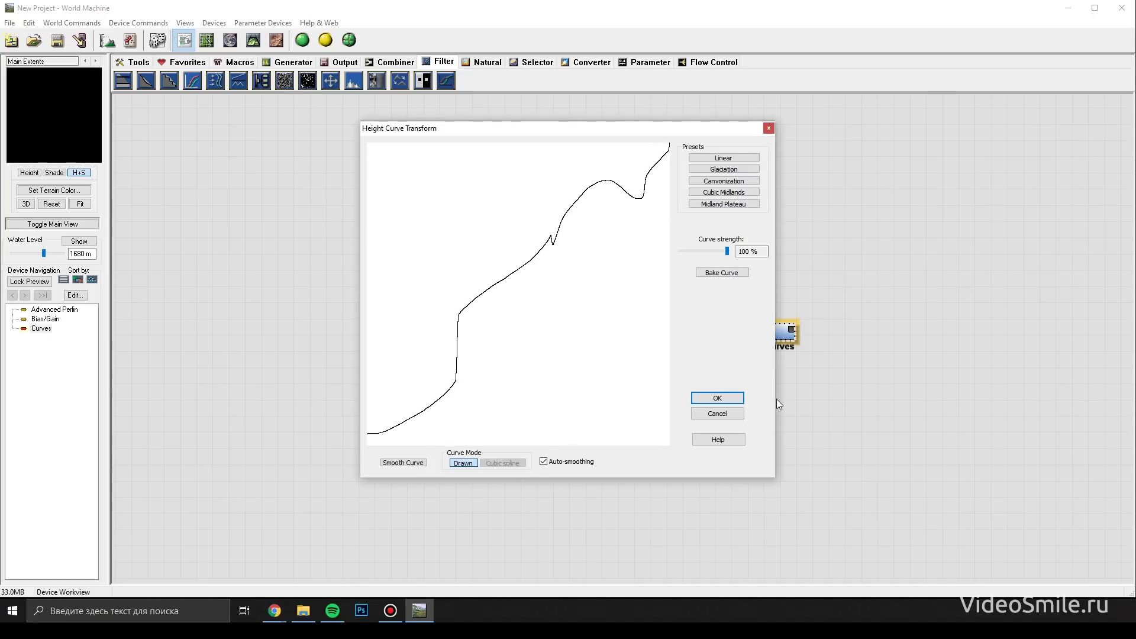
left_click(718, 399)
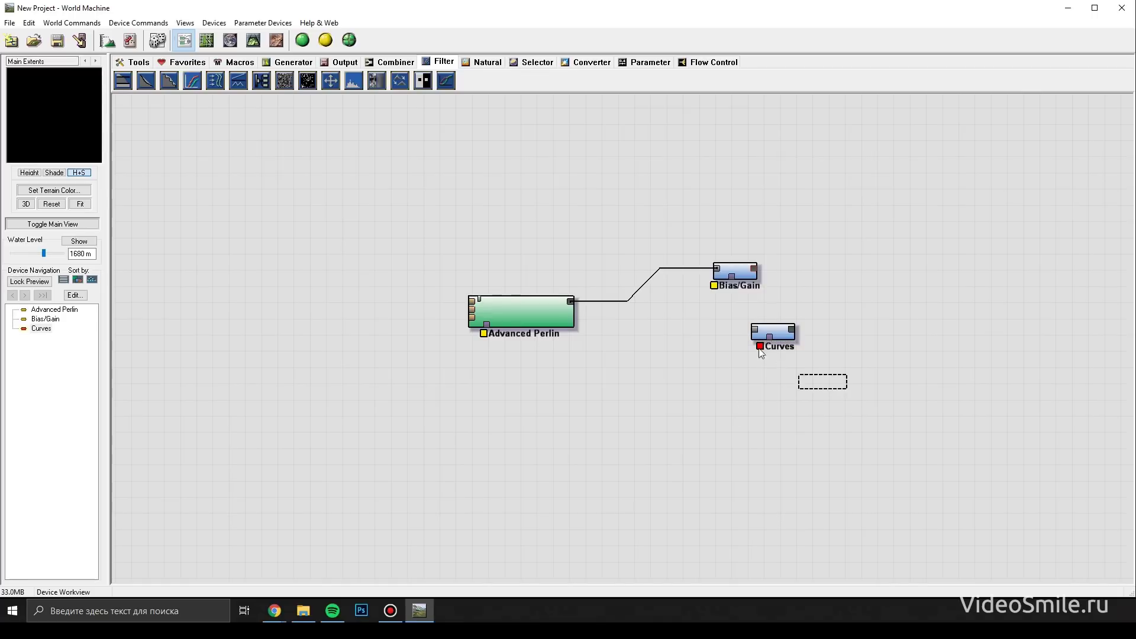
Step: Delete the unconnected Curves device and confirm the deletion
key("Delete")
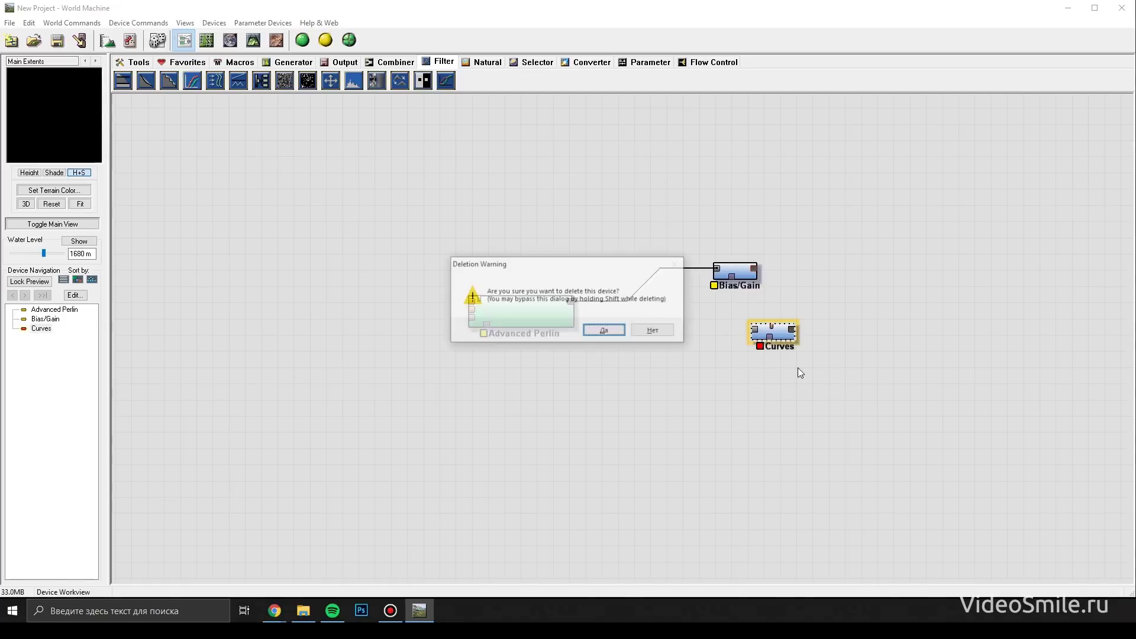
left_click(615, 332)
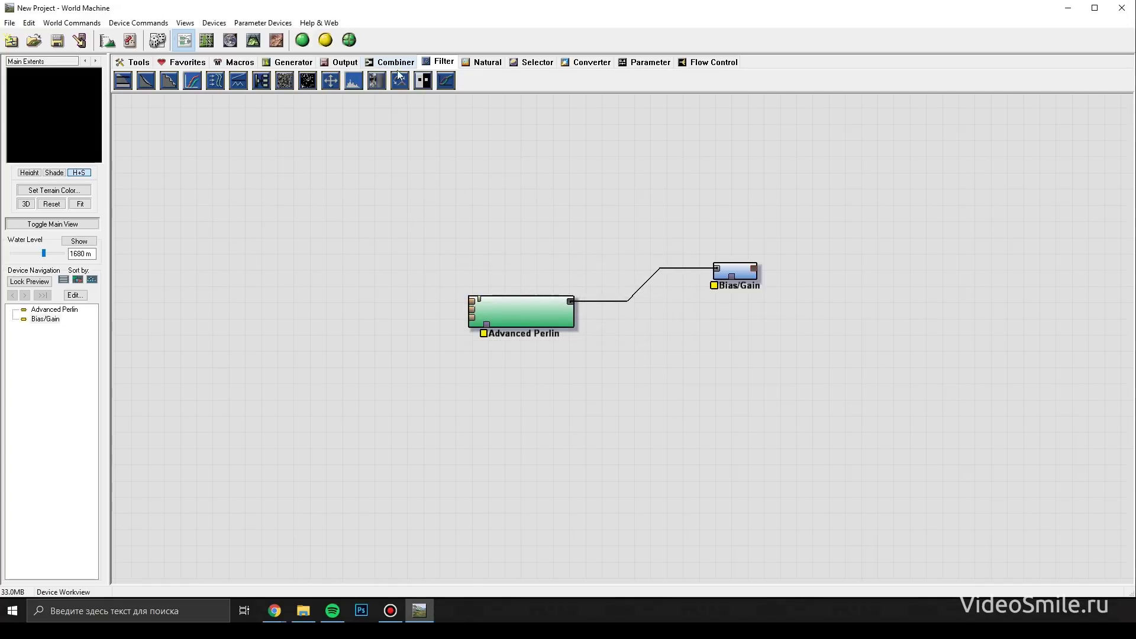
Step: Set the Bias/Gain device's display hint so that its output previews as coloured 3D terrain, and inspect the preview
left_click_drag(746, 279, 744, 280)
right_click(742, 276)
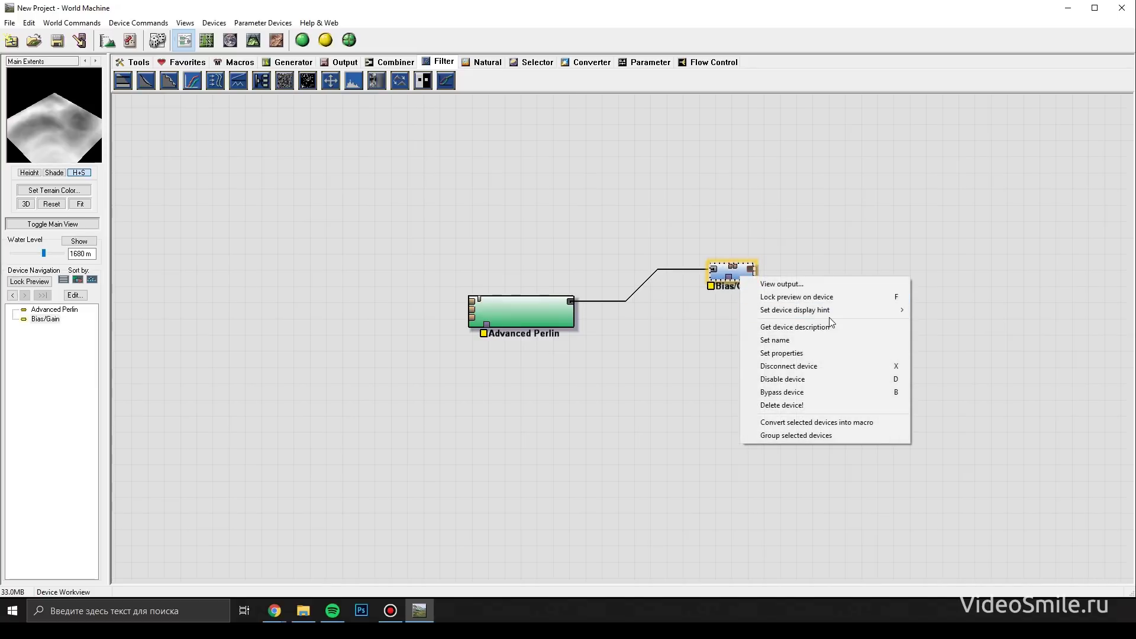
mouse_move(852, 310)
left_click(940, 312)
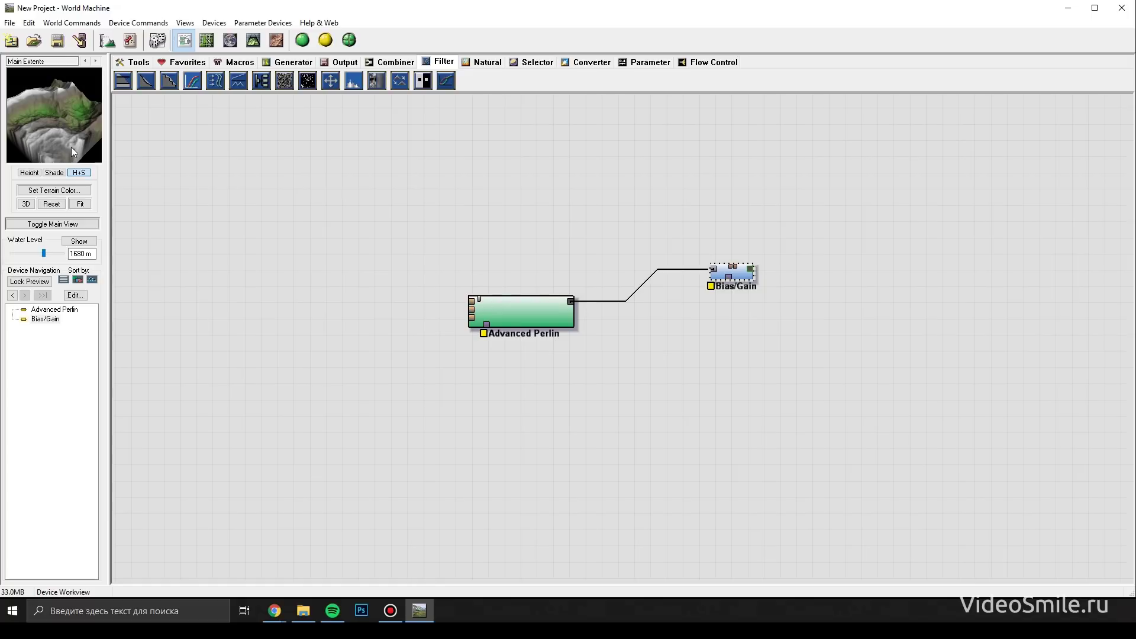
left_click_drag(82, 136, 59, 130)
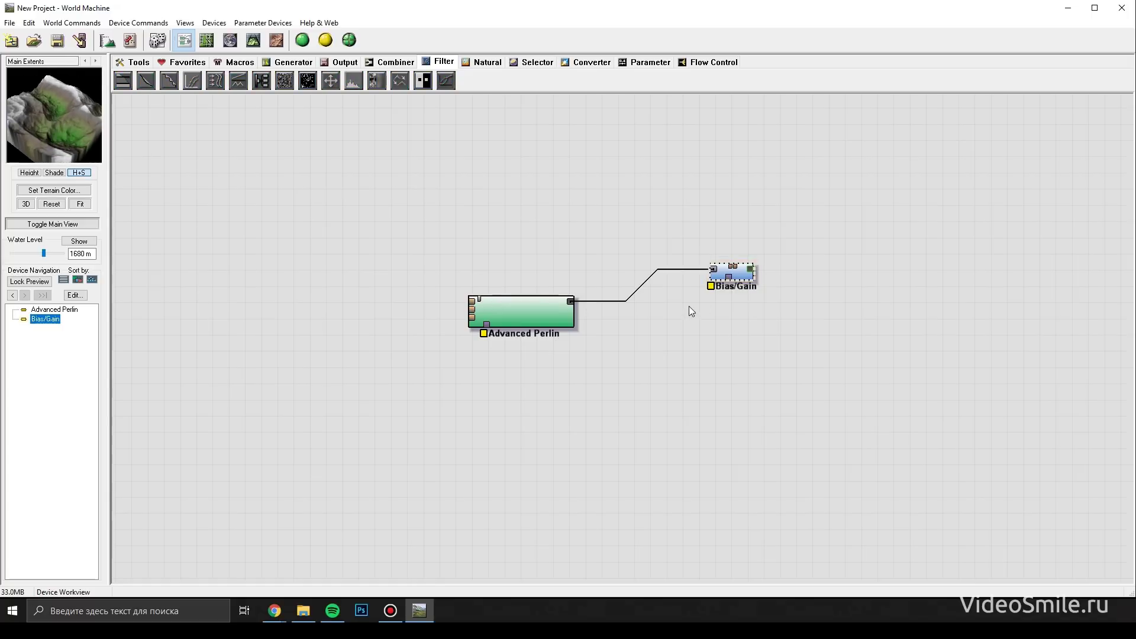
Step: Examine the Bias/Gain terrain from several angles in the full 3D view
left_click(483, 66)
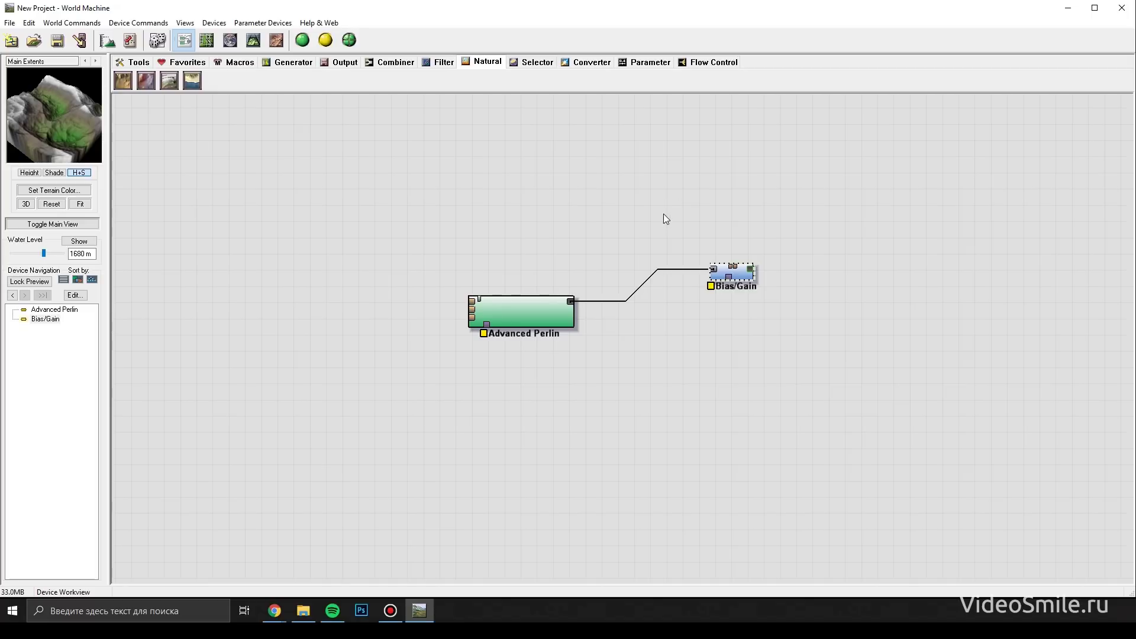
left_click(253, 40)
left_click_drag(750, 362, 690, 353)
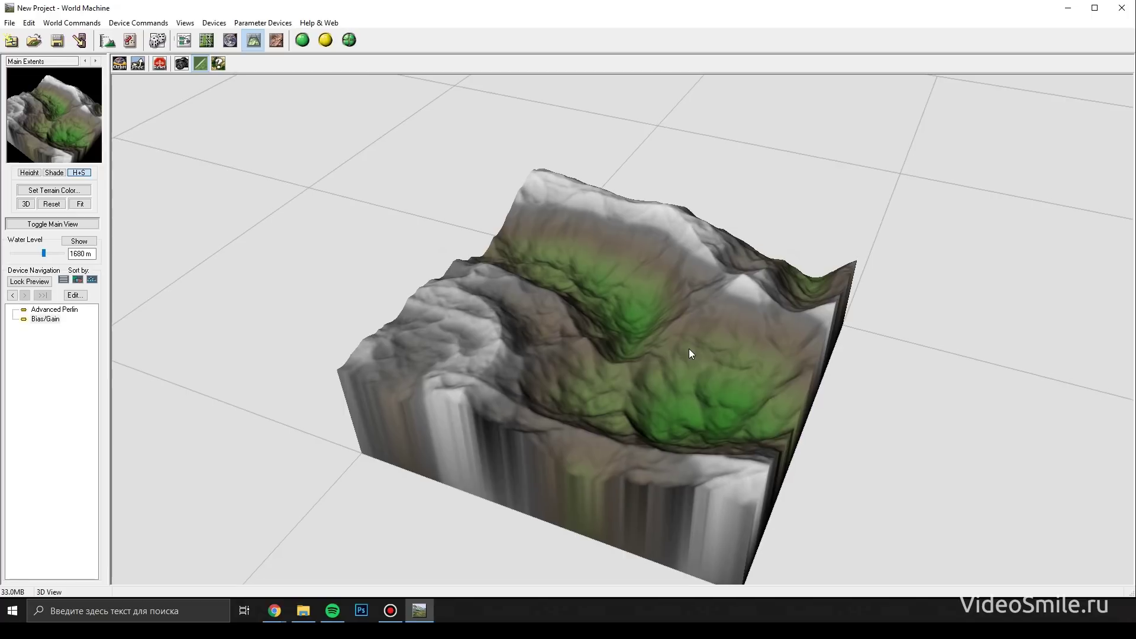
left_click_drag(619, 340, 658, 347)
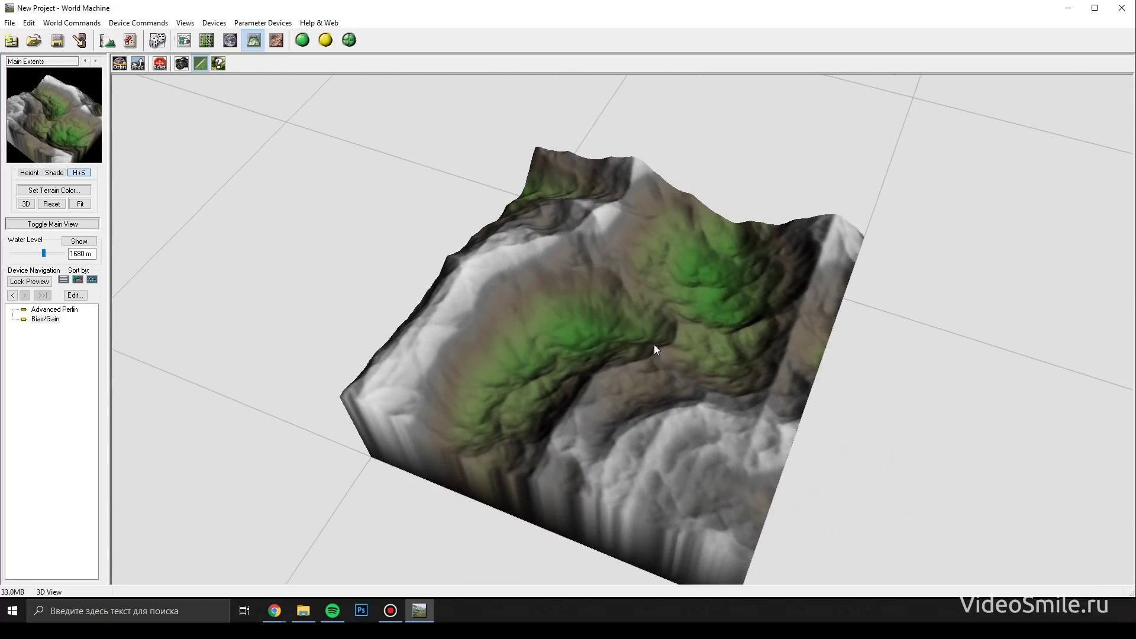
Step: Return to the device graph, add an Erosion device after Bias/Gain, and connect the Bias/Gain output to its primary input
left_click(184, 40)
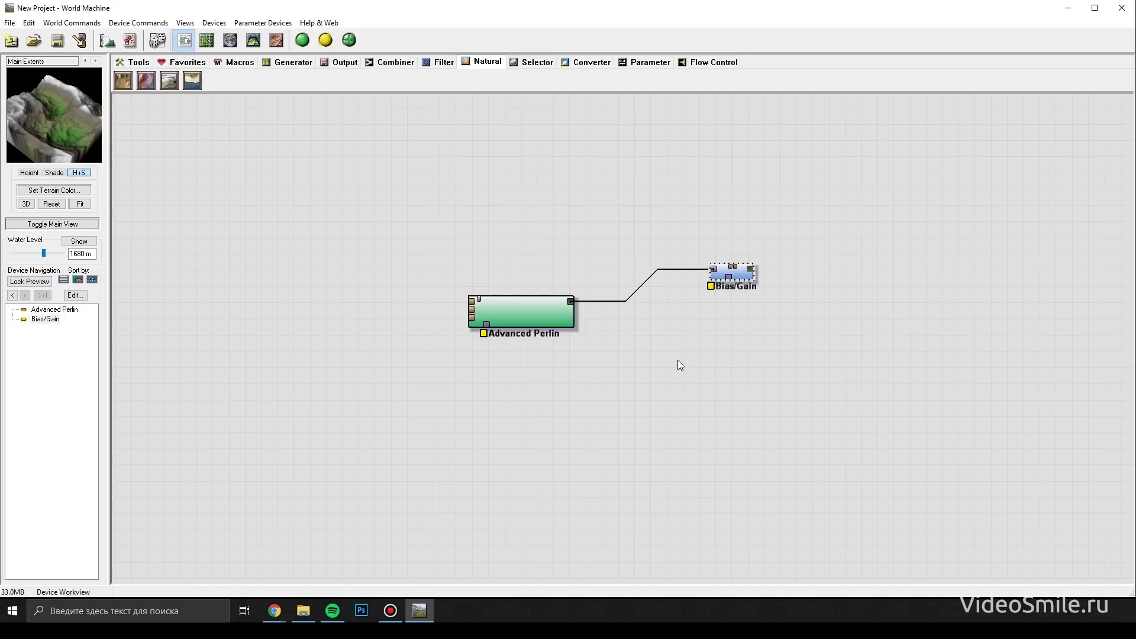
left_click(128, 79)
left_click(890, 310)
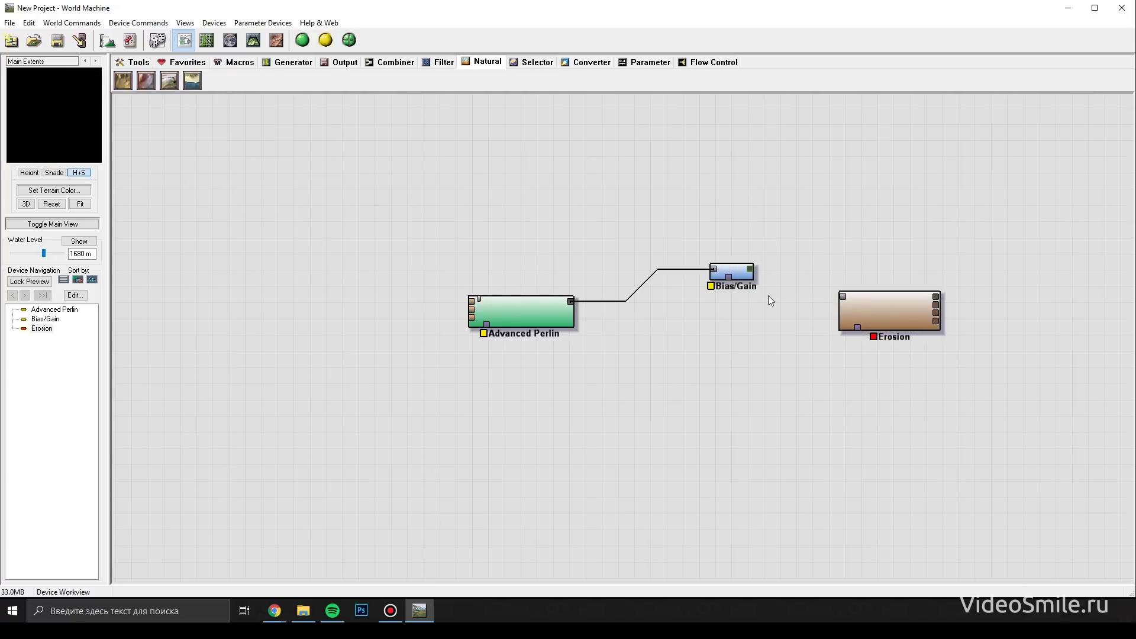
left_click_drag(751, 268, 843, 297)
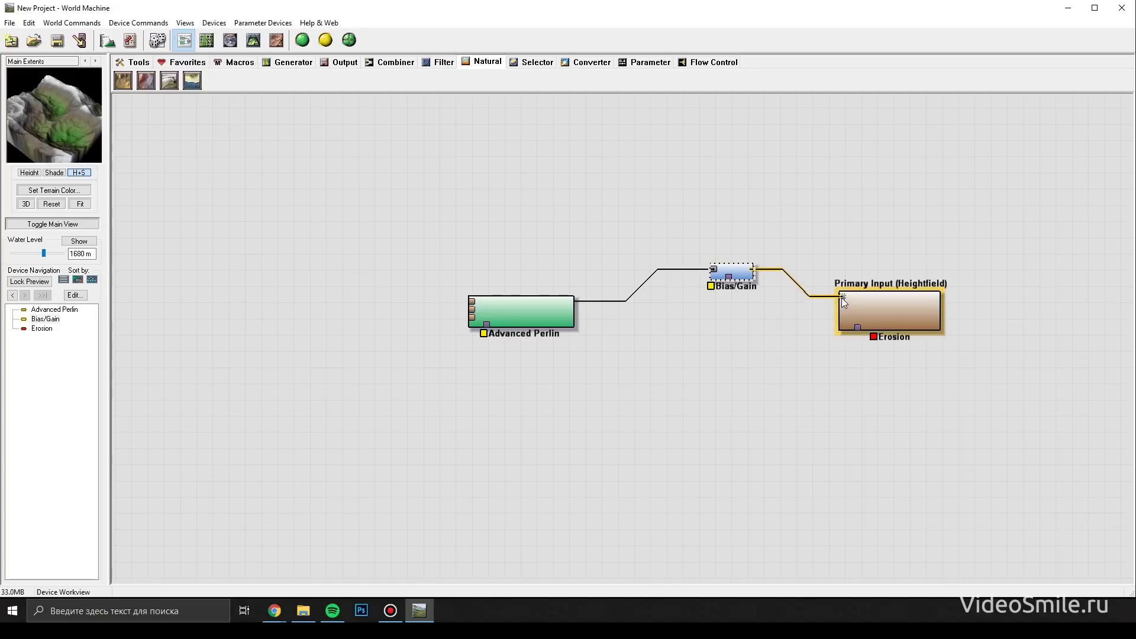
Step: Open the Erosion device's settings and try out its saved presets, including A Flood of Slurry
double_click(883, 312)
left_click_drag(577, 196, 877, 224)
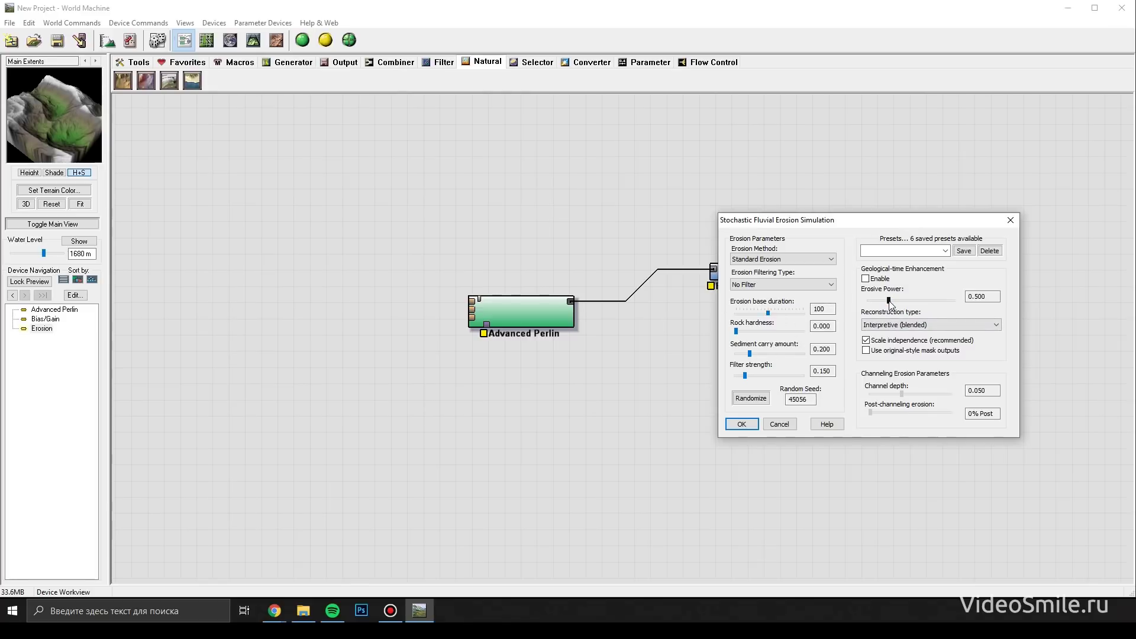
left_click(946, 251)
left_click(945, 251)
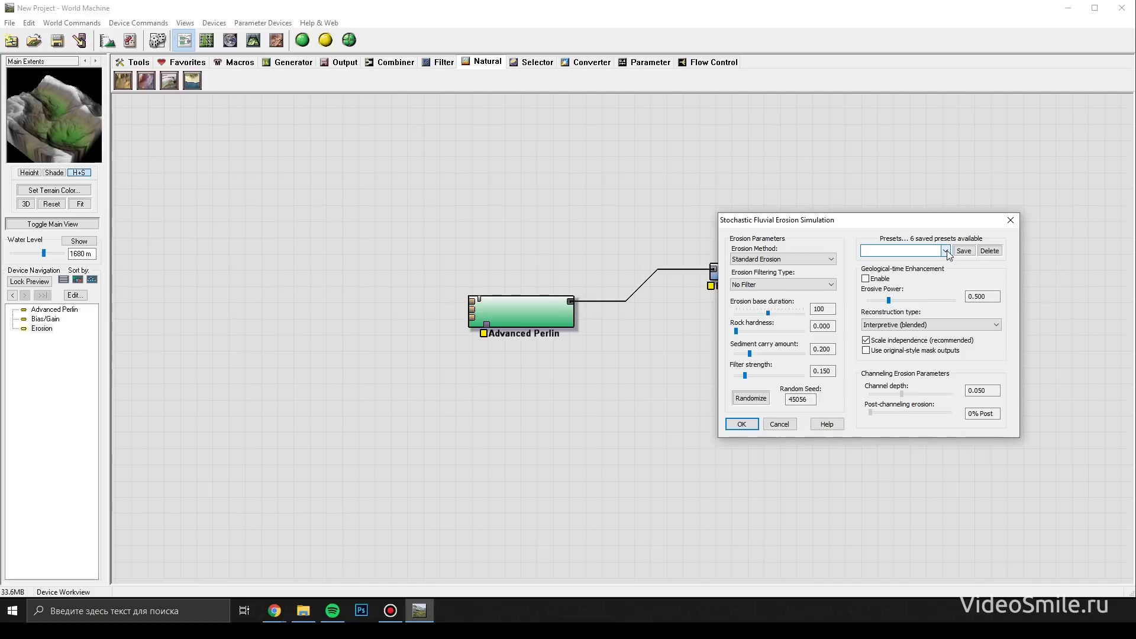
key("Down")
key("Down")
key("Down")
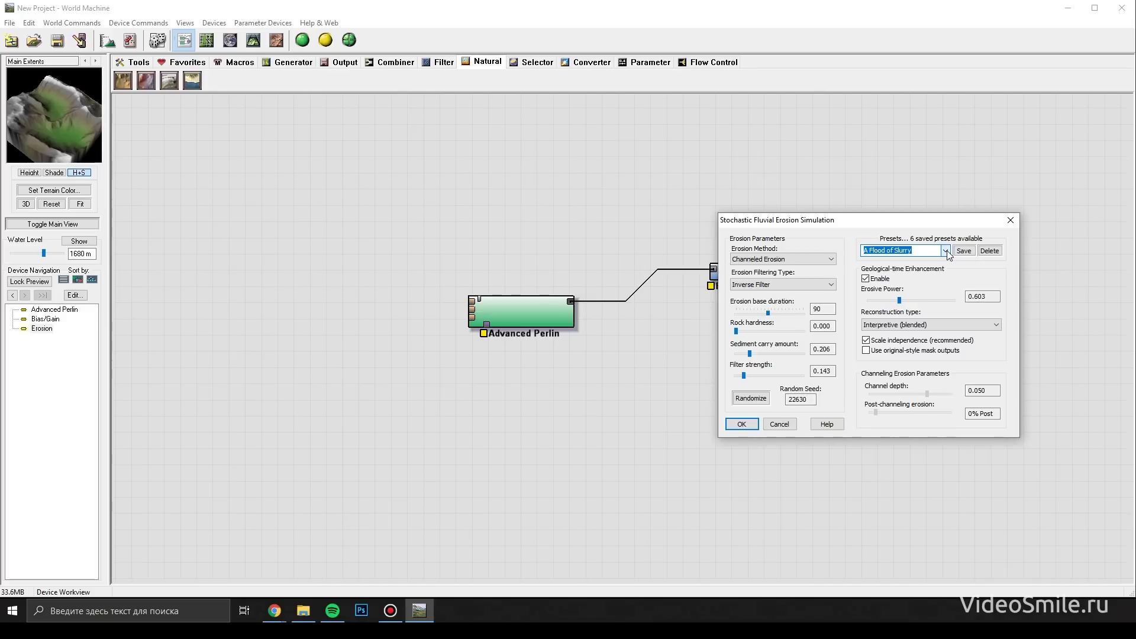